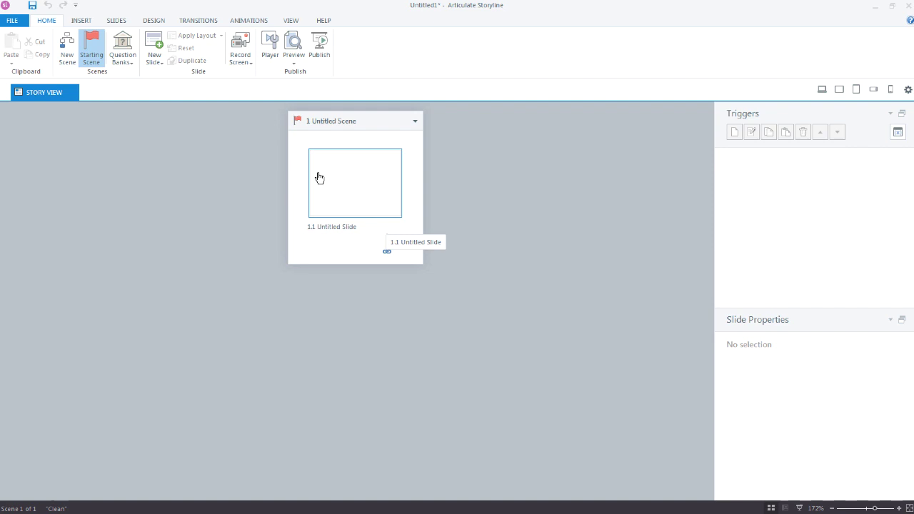
Start a new screen recording from the slide and adjust the recording frame over the PowerPoint window to about 752 x 564.
click(368, 185)
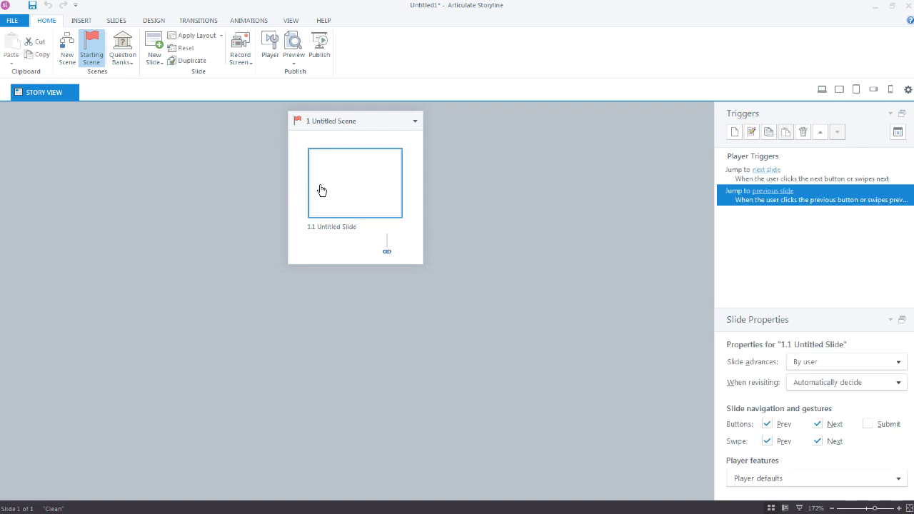
click(238, 45)
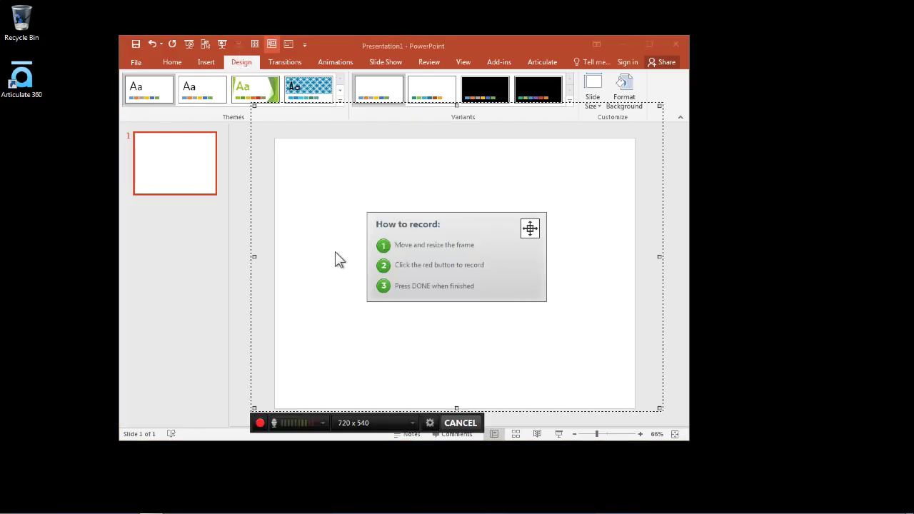
drag(437, 264, 422, 247)
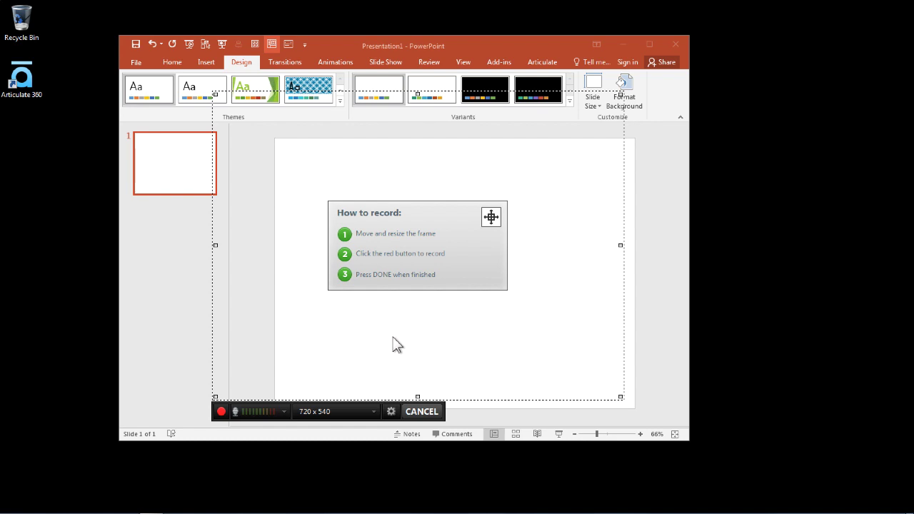
drag(622, 398, 772, 467)
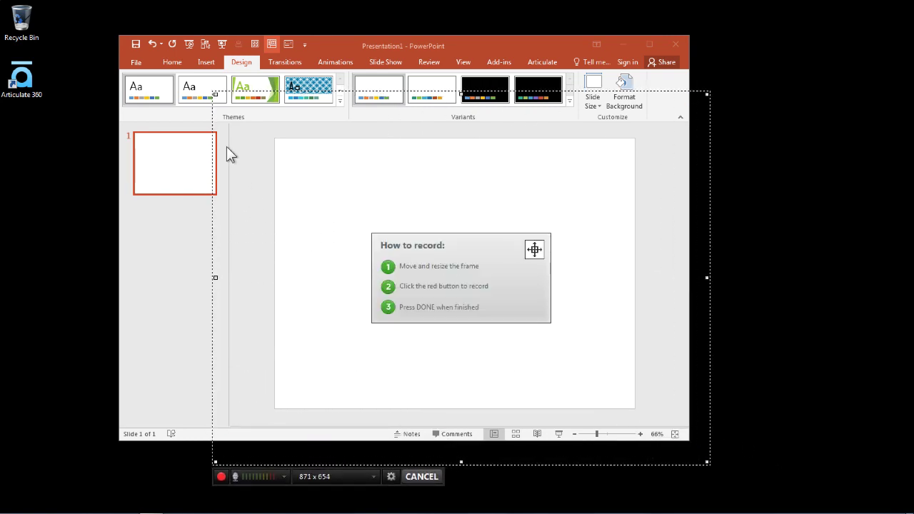
drag(214, 91, 132, 52)
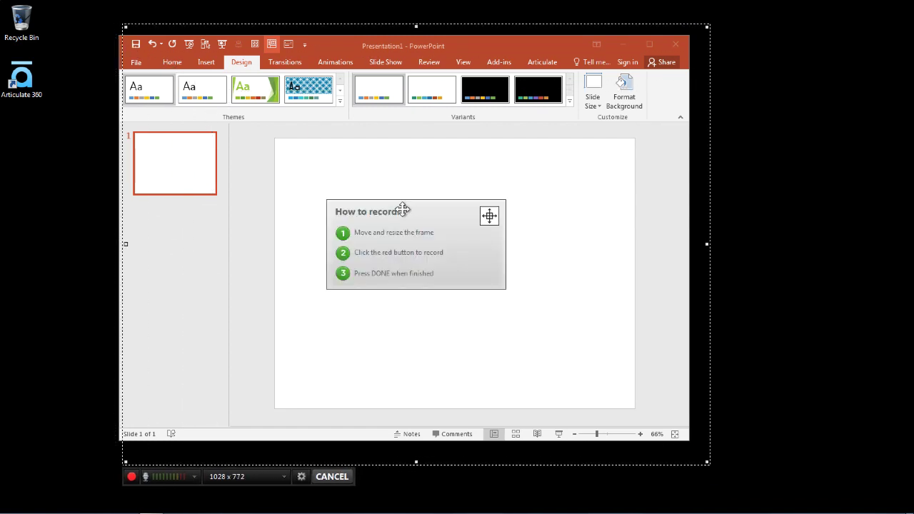
drag(711, 467, 553, 347)
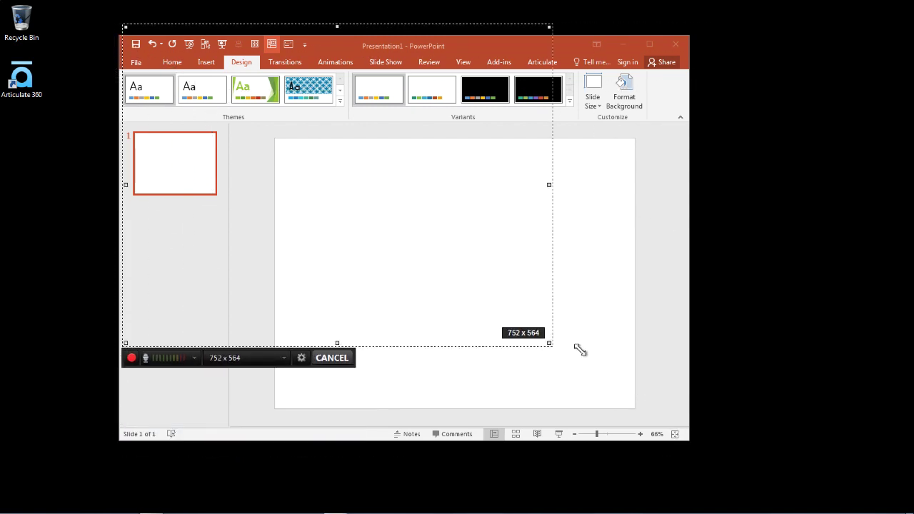
Set the recording area to the 720 x 540 preset and fit the PowerPoint window inside the frame.
click(256, 361)
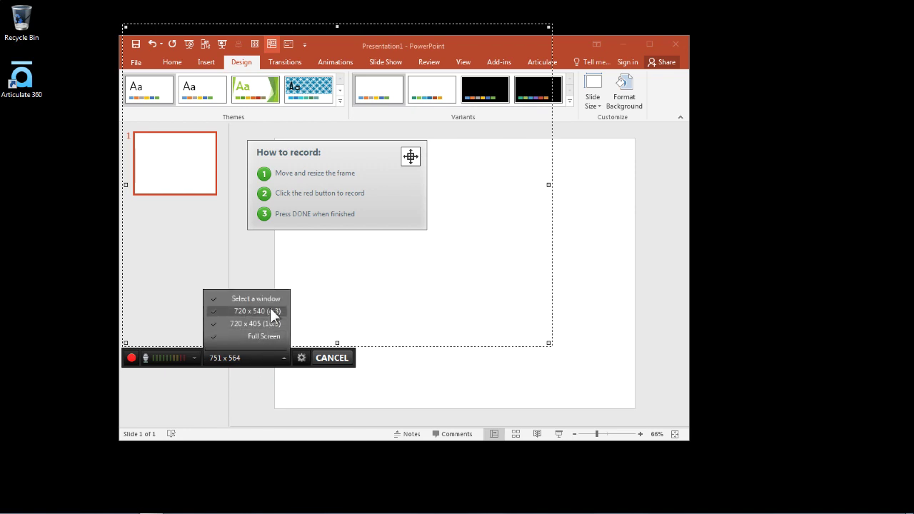
click(243, 312)
drag(376, 47, 380, 38)
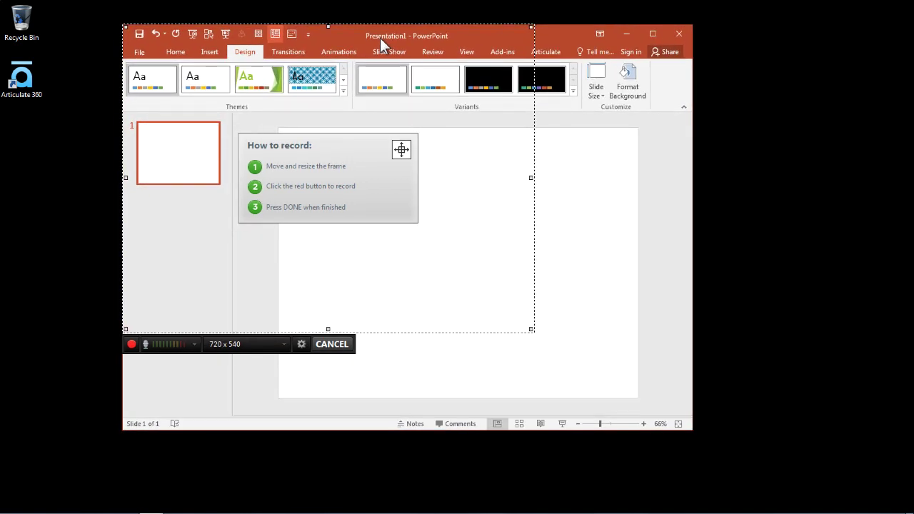
drag(691, 429, 536, 332)
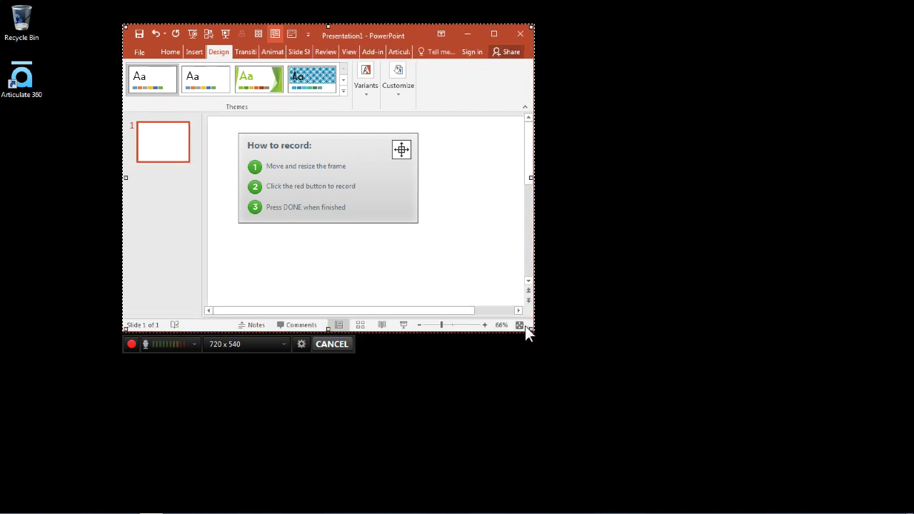
Enlarge the recording frame to about 940 x 706 and reposition and resize the PowerPoint window to fill it.
drag(535, 331, 731, 455)
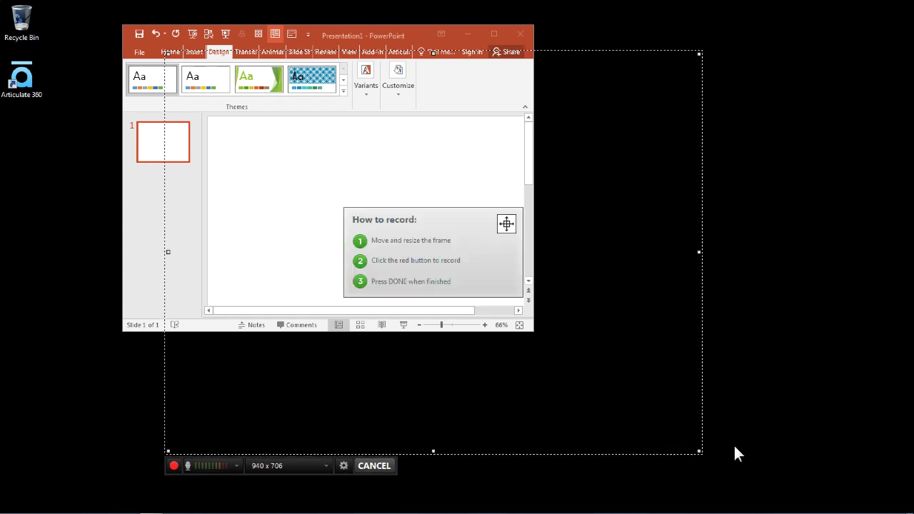
drag(340, 31, 383, 56)
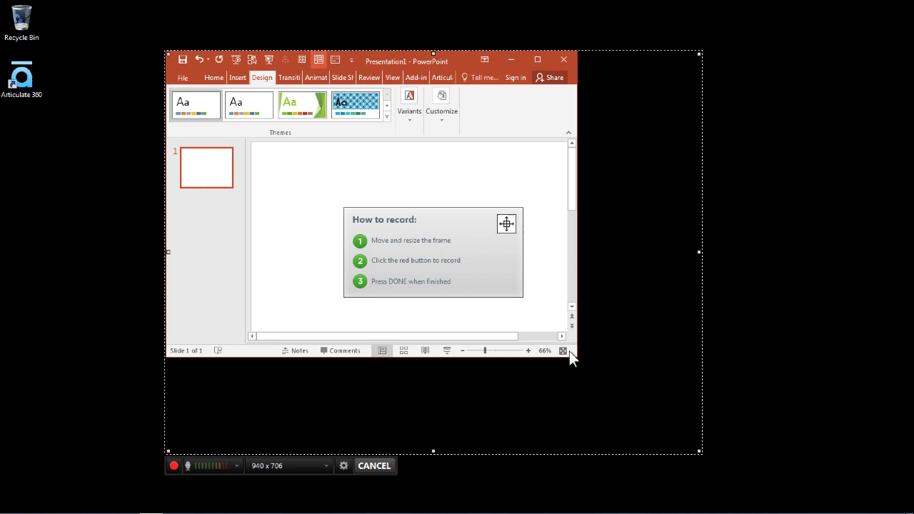
drag(576, 356, 705, 455)
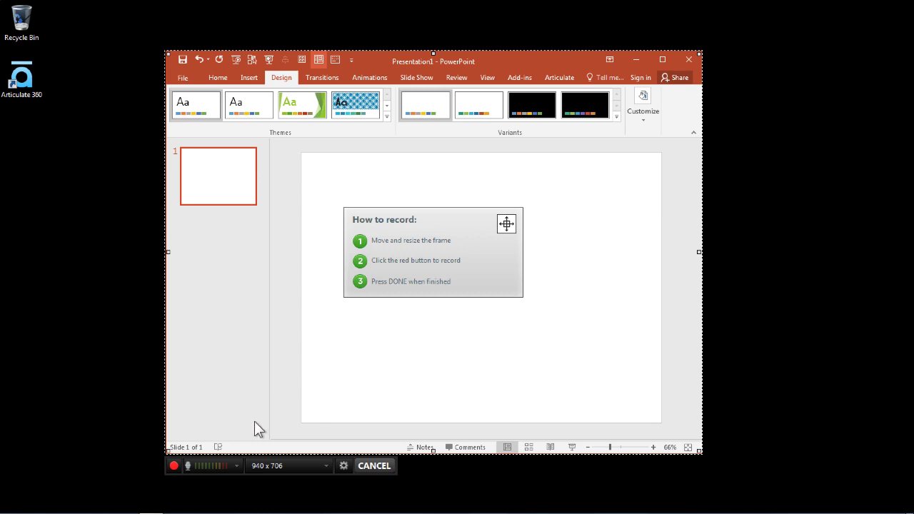
Examine the microphone source choices and the recorder's shortcut, audio and option settings, leaving them as they are.
click(220, 461)
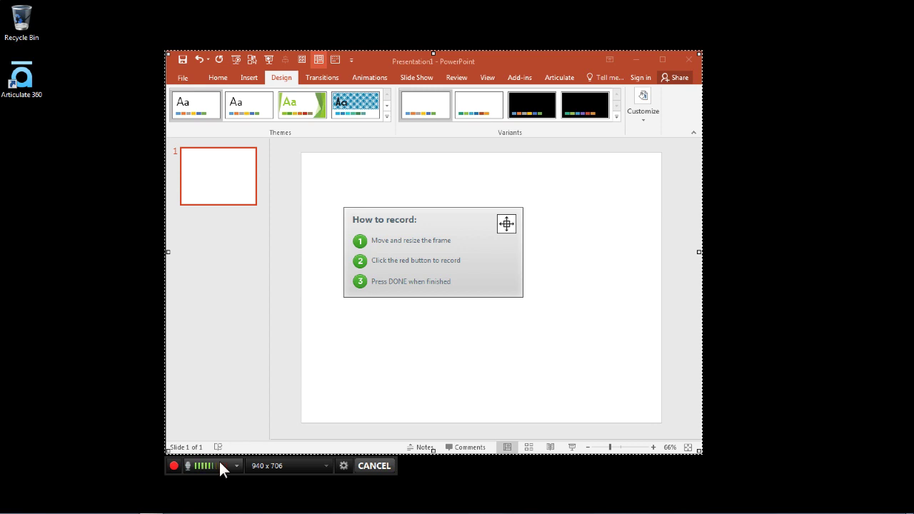
click(219, 461)
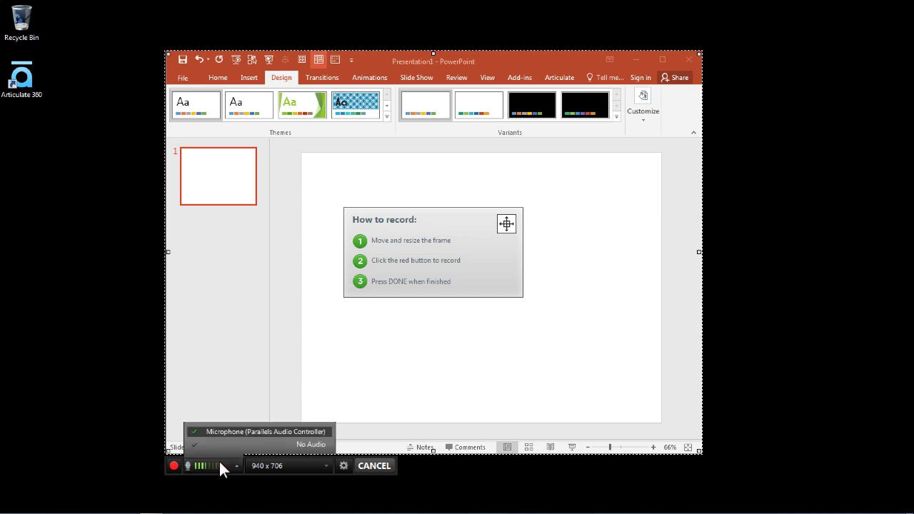
click(201, 380)
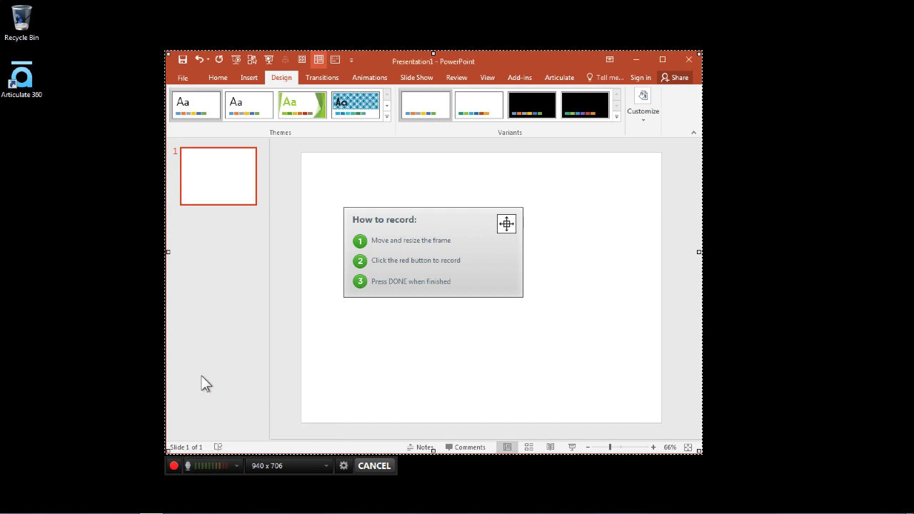
click(344, 466)
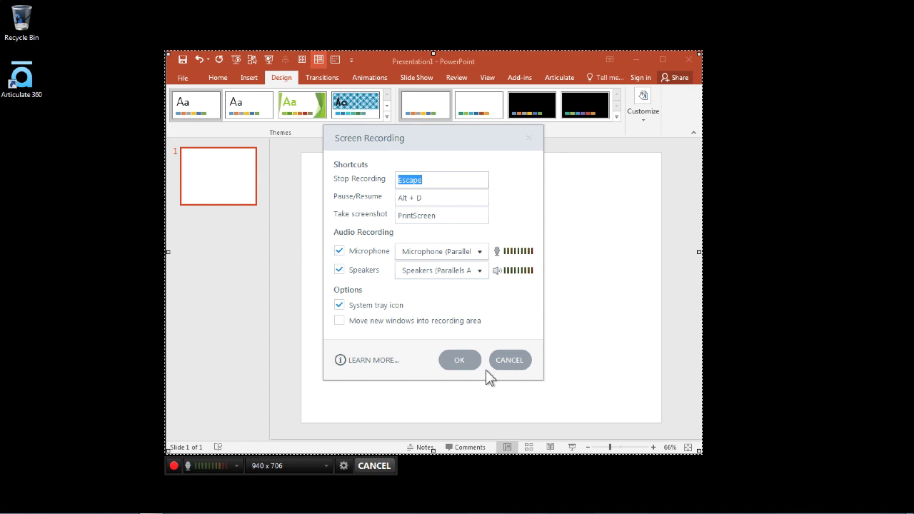
click(505, 360)
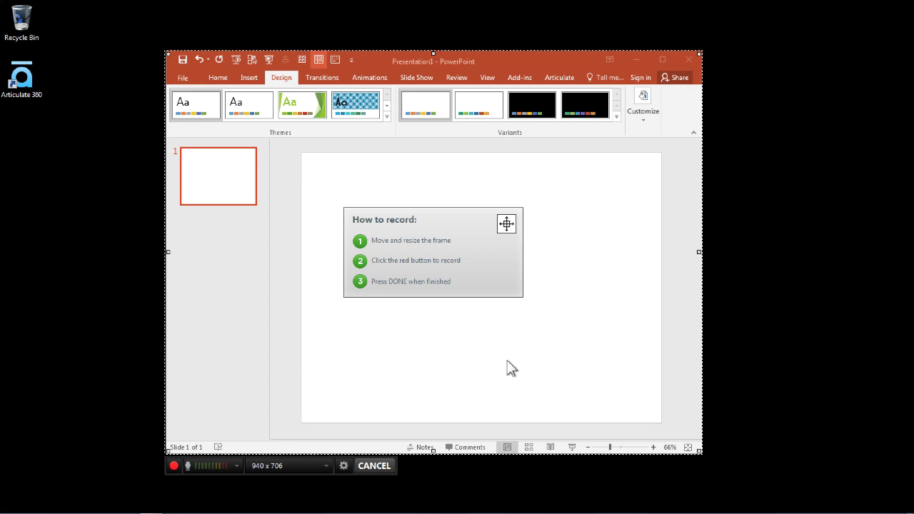
Start recording and draw a rectangle about 4.49" wide and 1.98" high in the upper part of the PowerPoint slide.
click(173, 464)
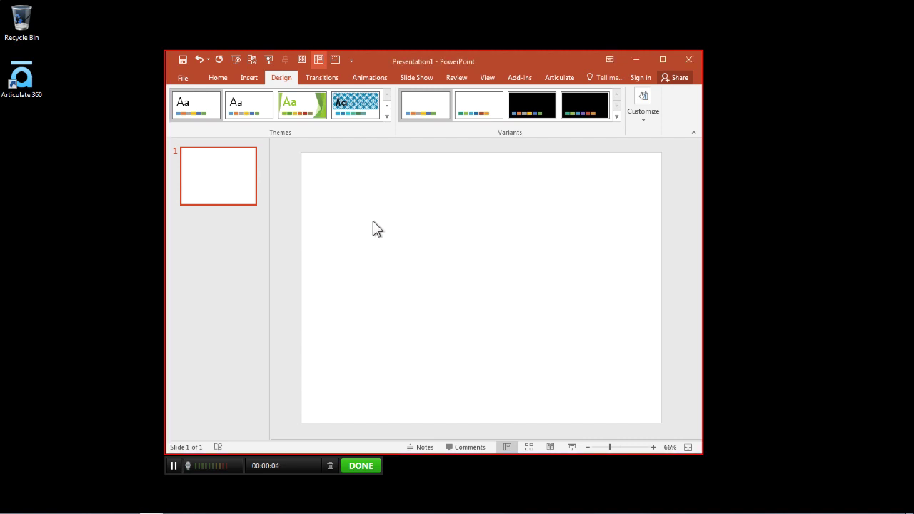
click(250, 77)
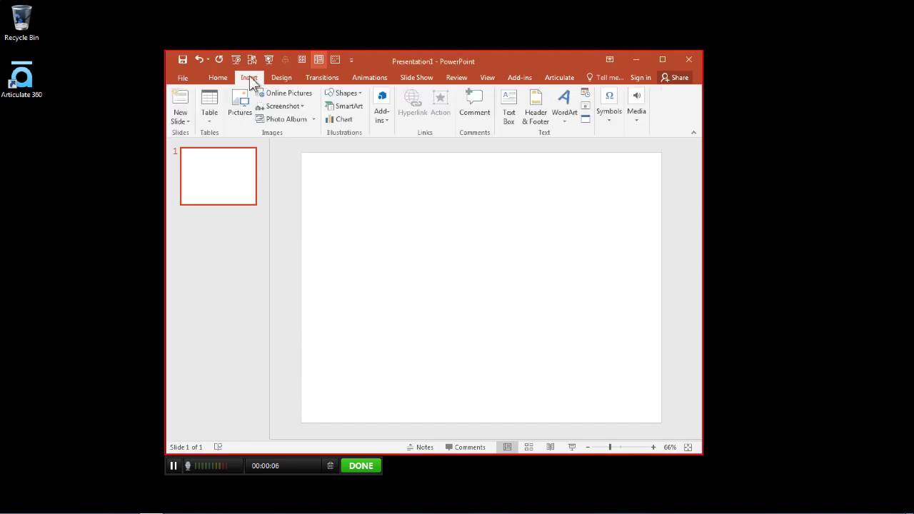
click(342, 93)
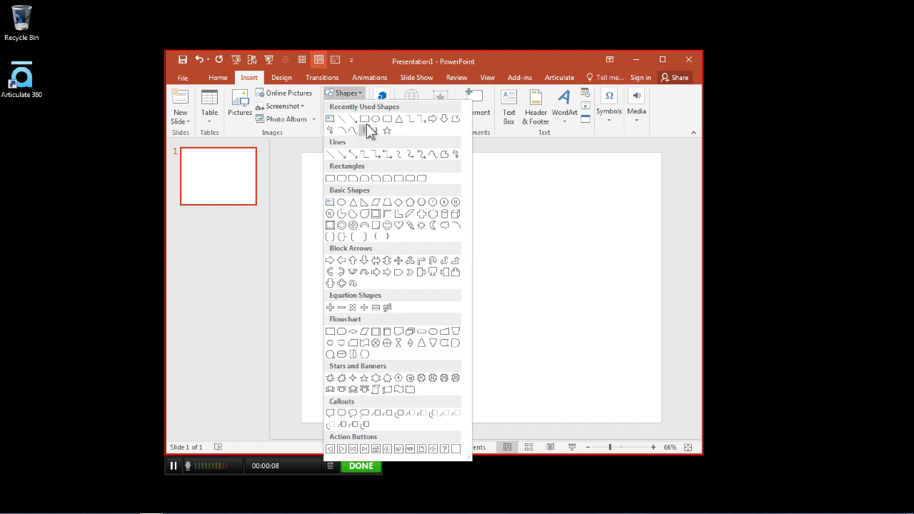
click(363, 119)
drag(344, 185, 506, 256)
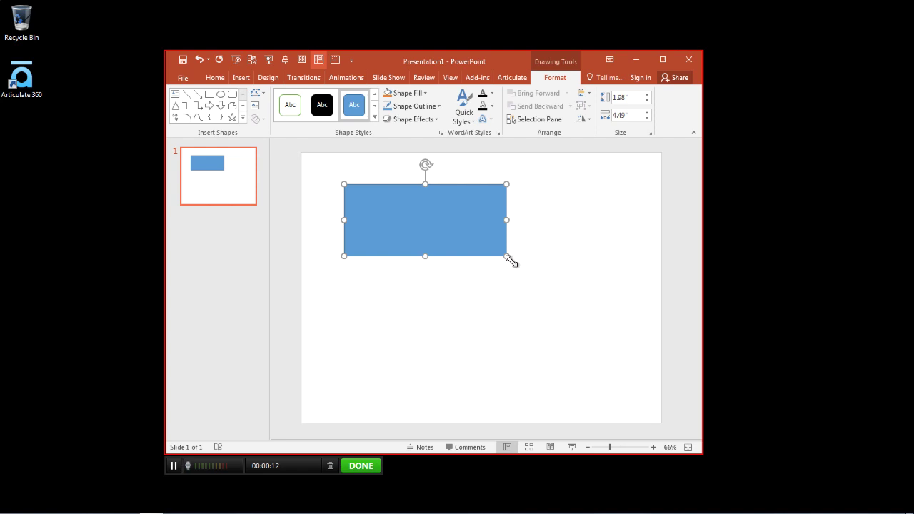
Apply the Fly In entrance animation to the rectangle and set its duration to 3.00 seconds.
click(348, 77)
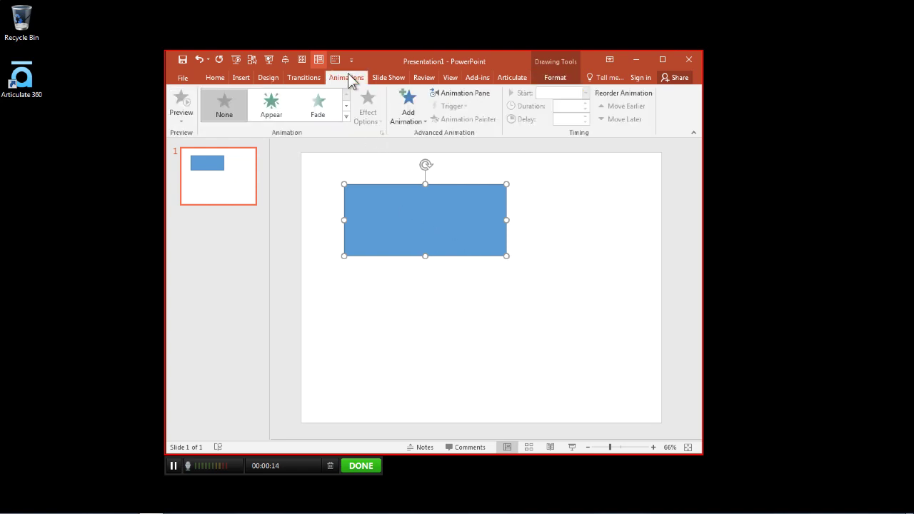
click(346, 116)
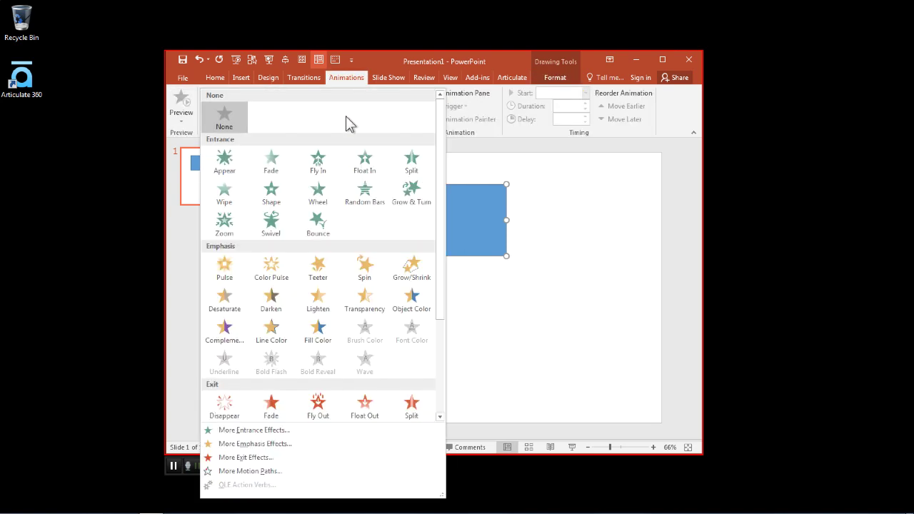
click(324, 160)
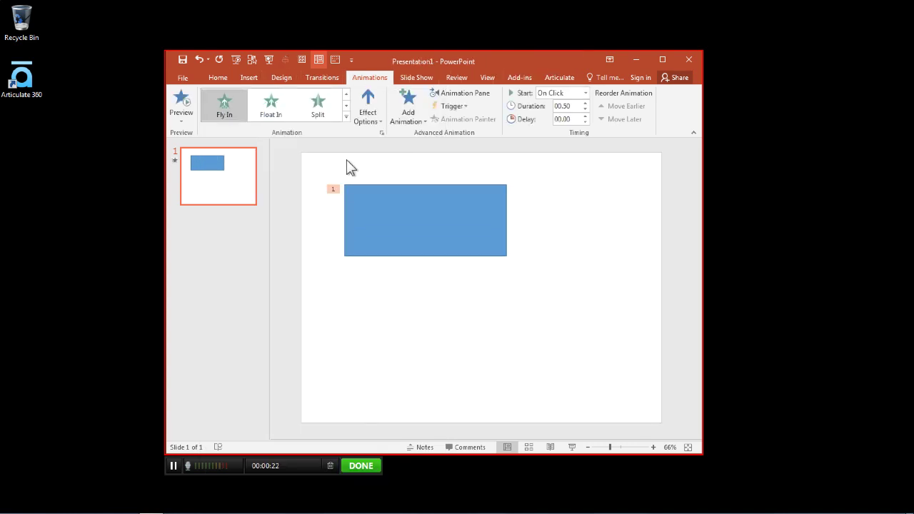
click(571, 105)
text(3.00)
click(568, 181)
Preview the rectangle's animation and finish the screen recording.
click(486, 207)
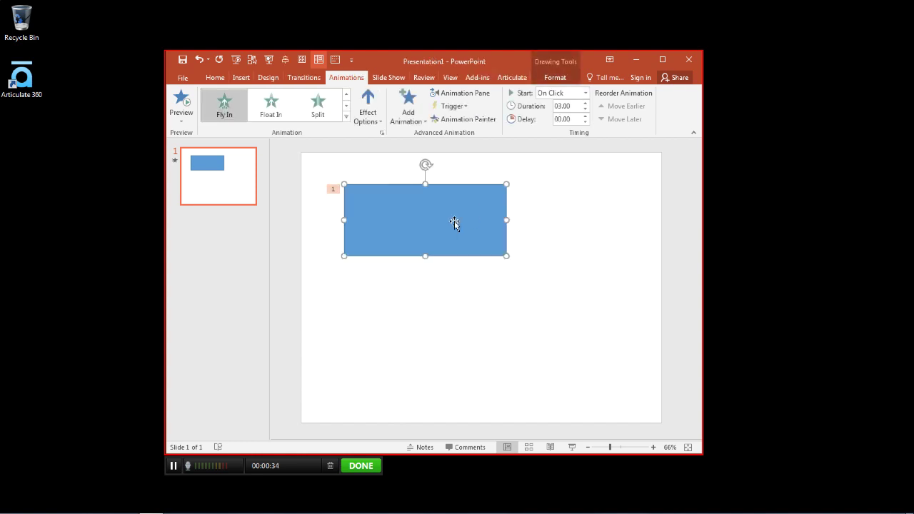
click(179, 107)
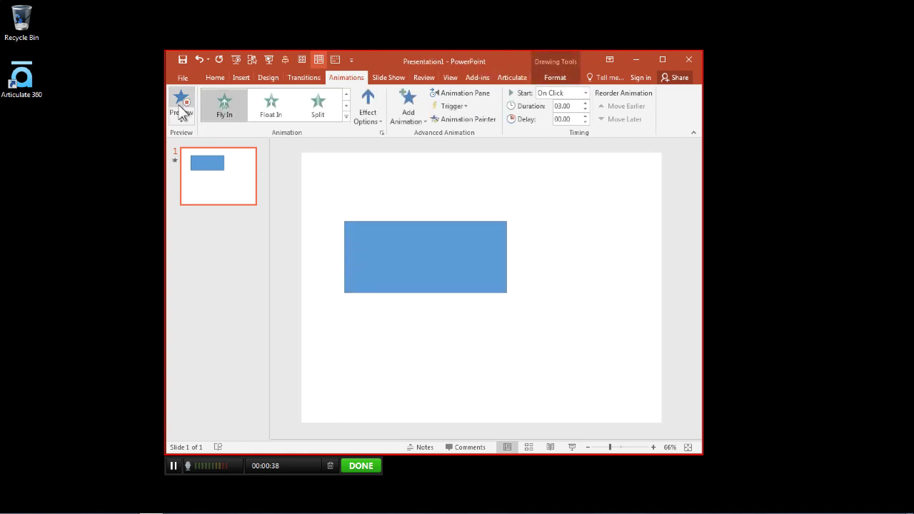
click(360, 466)
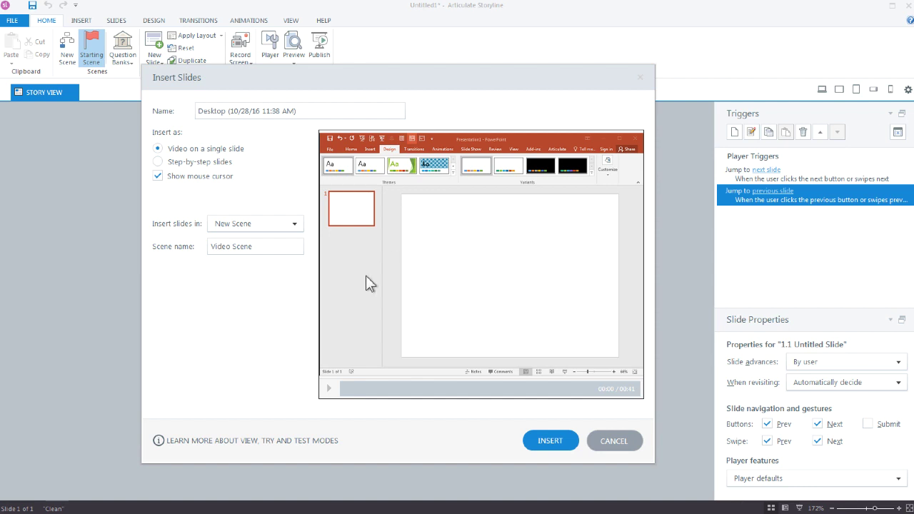
Play the captured recording briefly and name it "PowerPoint Animation".
click(328, 389)
click(328, 390)
drag(325, 113, 164, 100)
text(Powe)
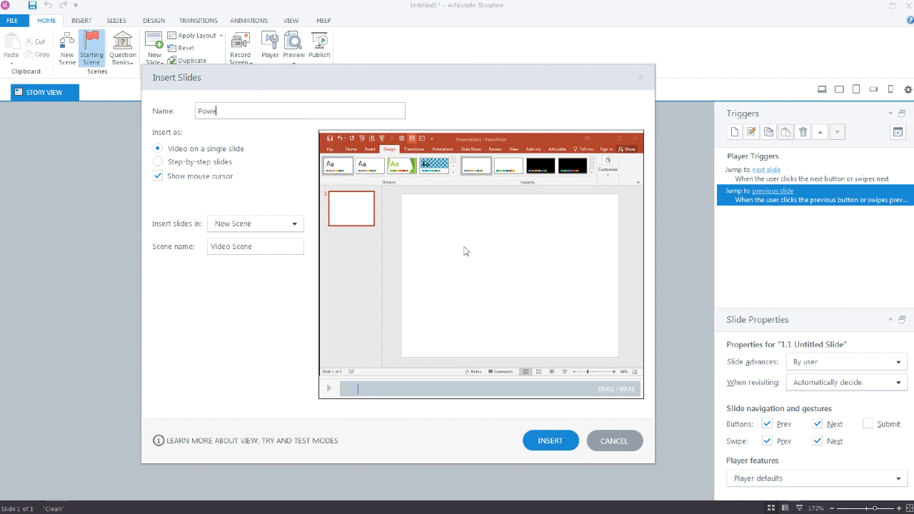
text(rPoint Animation)
Try the step-by-step slides option, review its modes and the target scene settings, and return to inserting a video on a single slide.
click(214, 162)
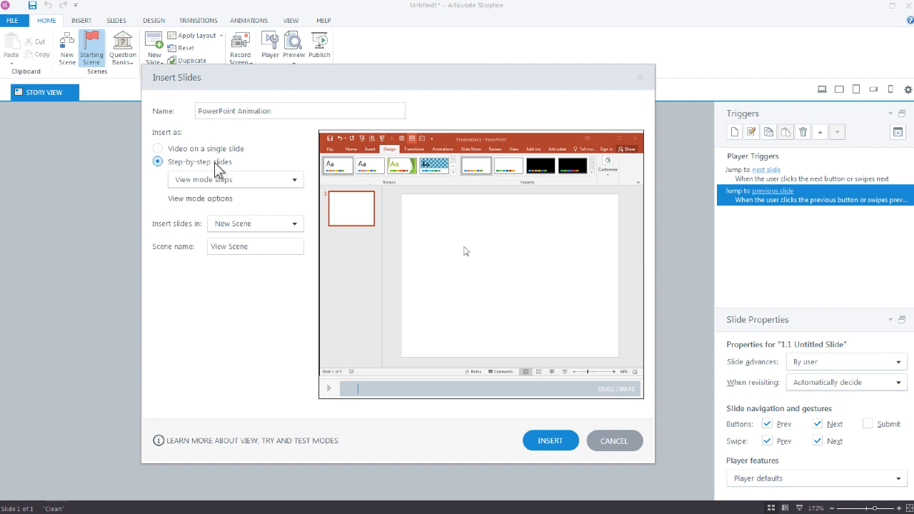
click(295, 180)
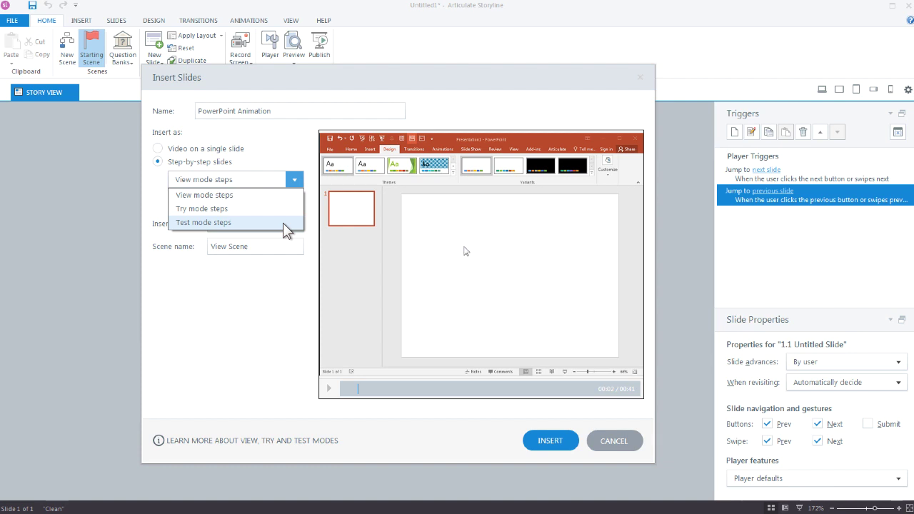
click(277, 285)
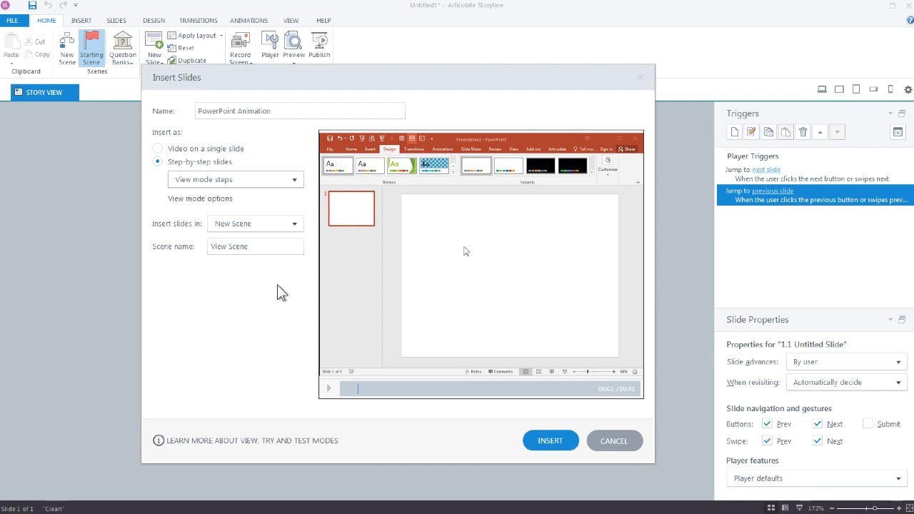
click(293, 225)
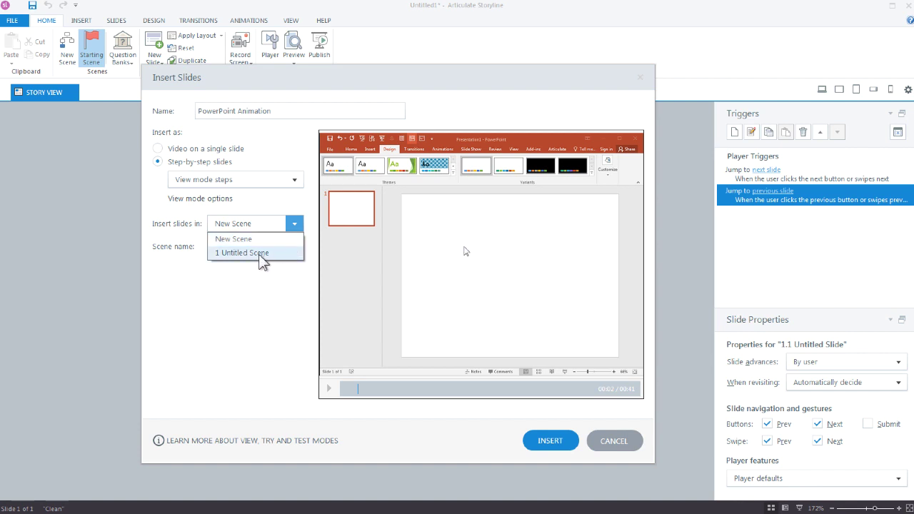
click(272, 309)
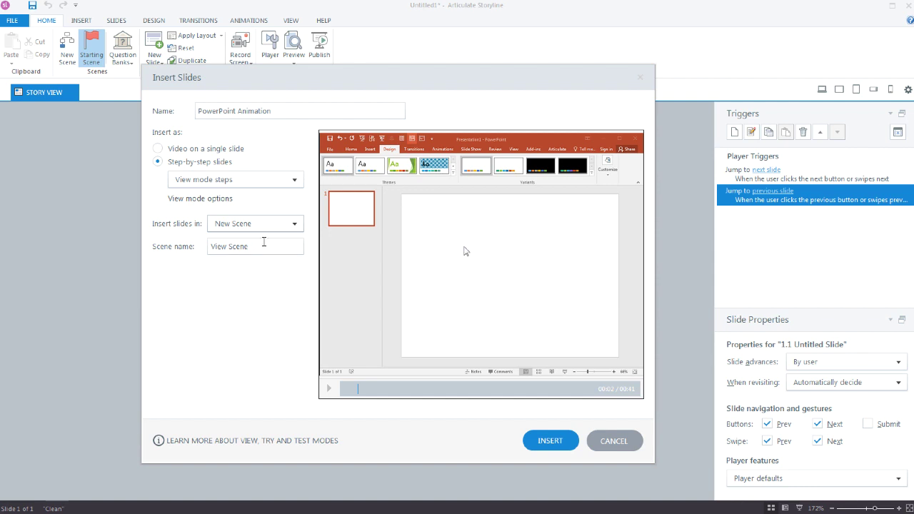
drag(261, 246, 188, 250)
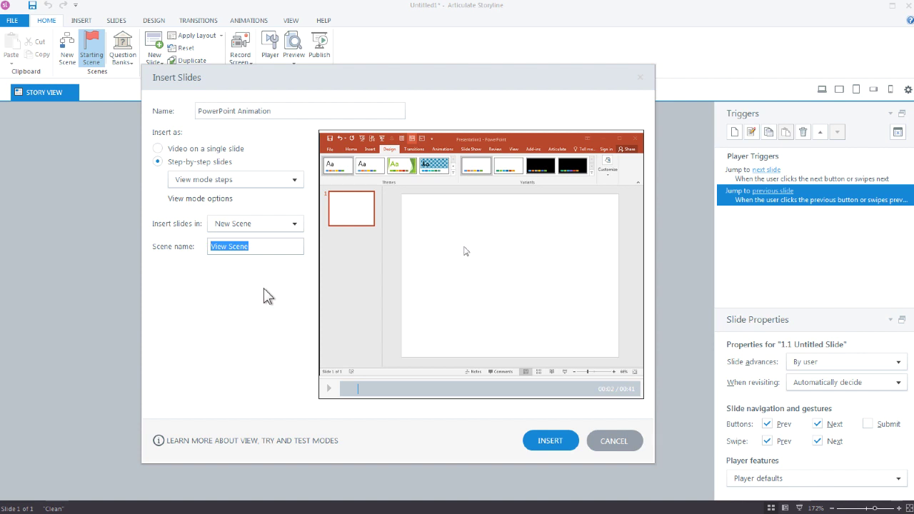
click(227, 148)
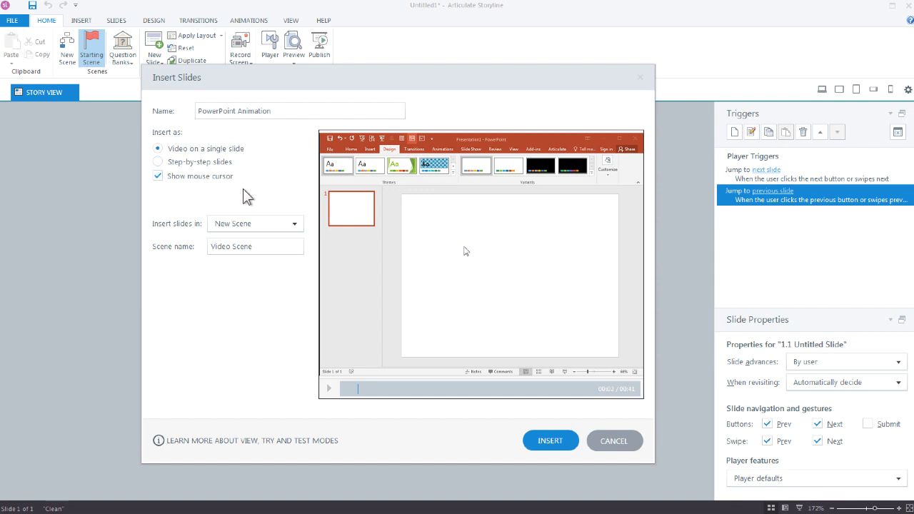
Insert the recording as a video on a single slide in the new scene "Video Scene" and open that slide.
click(564, 448)
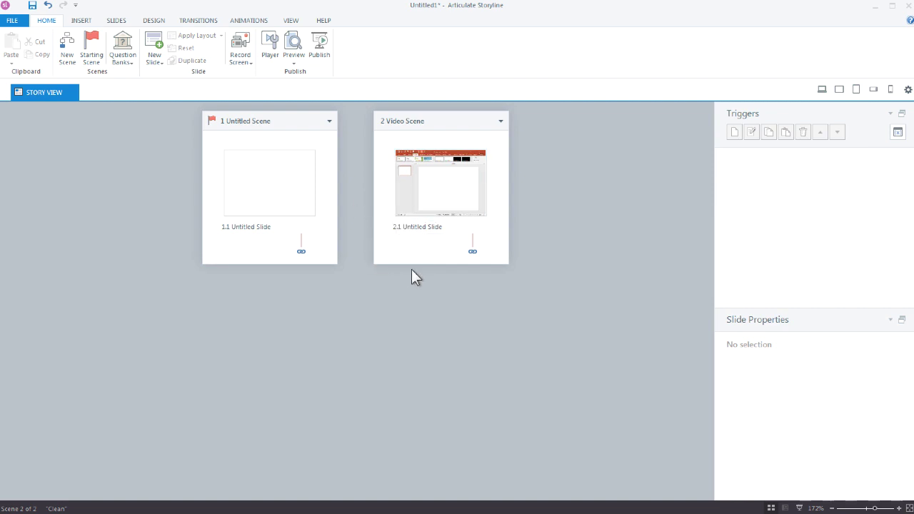
double_click(461, 185)
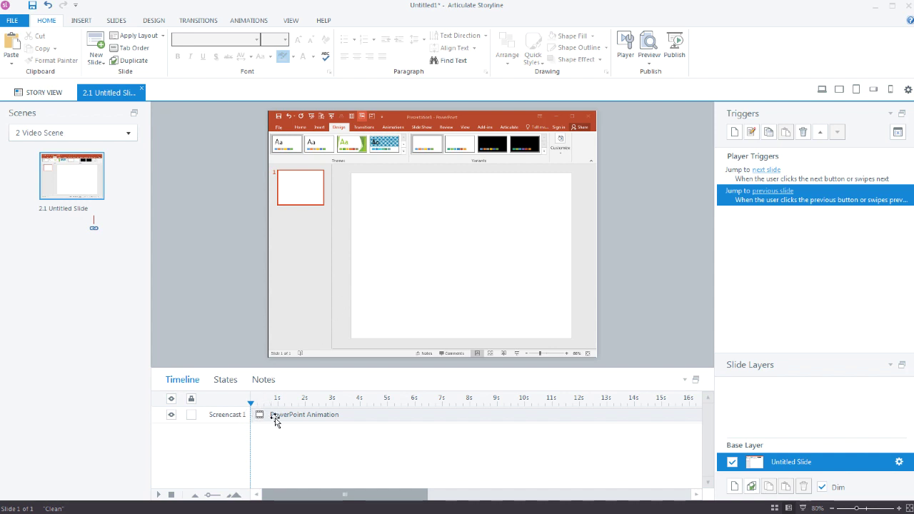
mouse_move(265, 495)
mouse_down()
mouse_move(555, 495)
mouse_move(262, 498)
mouse_up()
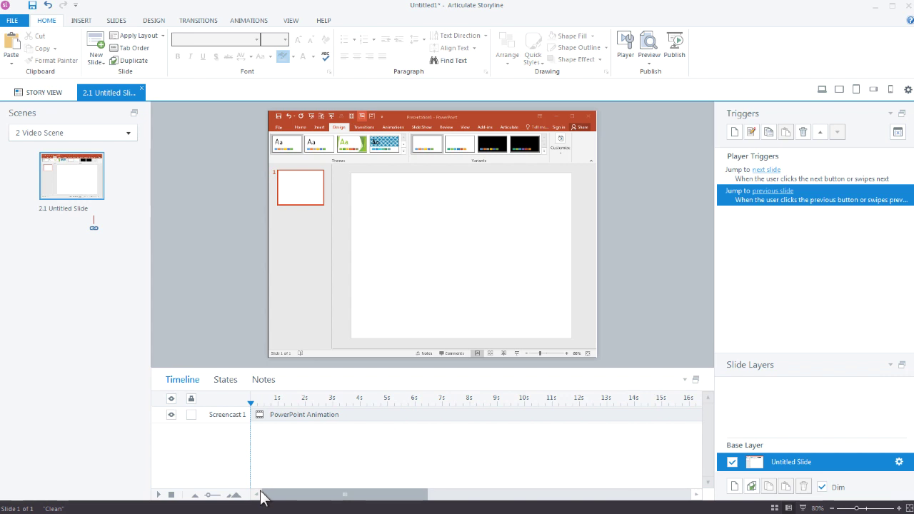
Examine the screencast's volume, display location and playback start options.
click(382, 274)
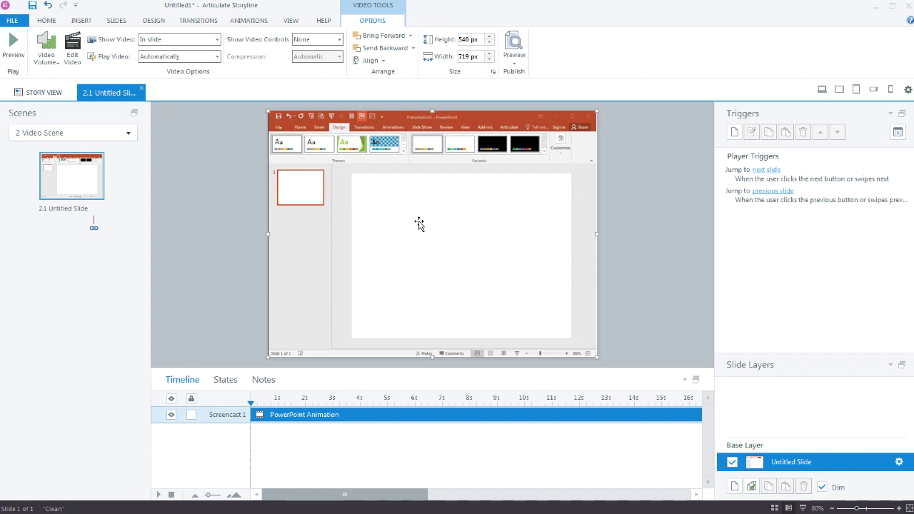
click(50, 63)
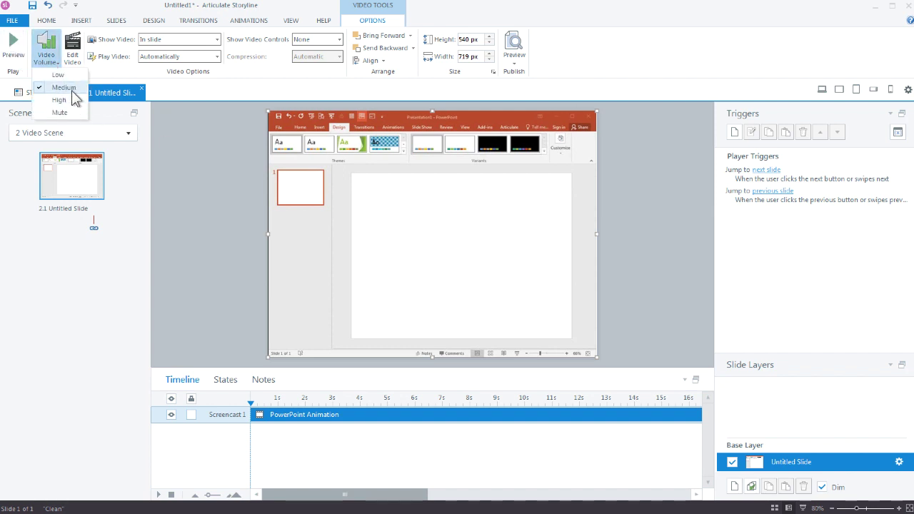
click(122, 83)
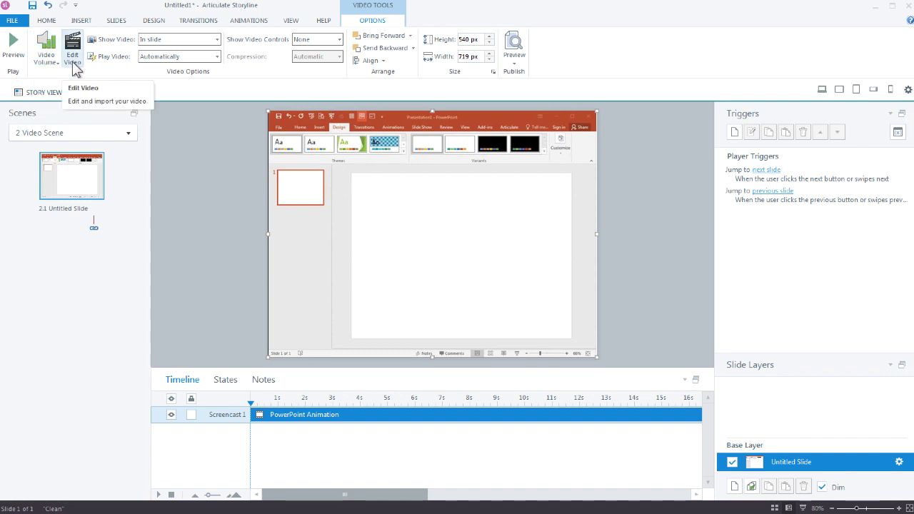
click(172, 41)
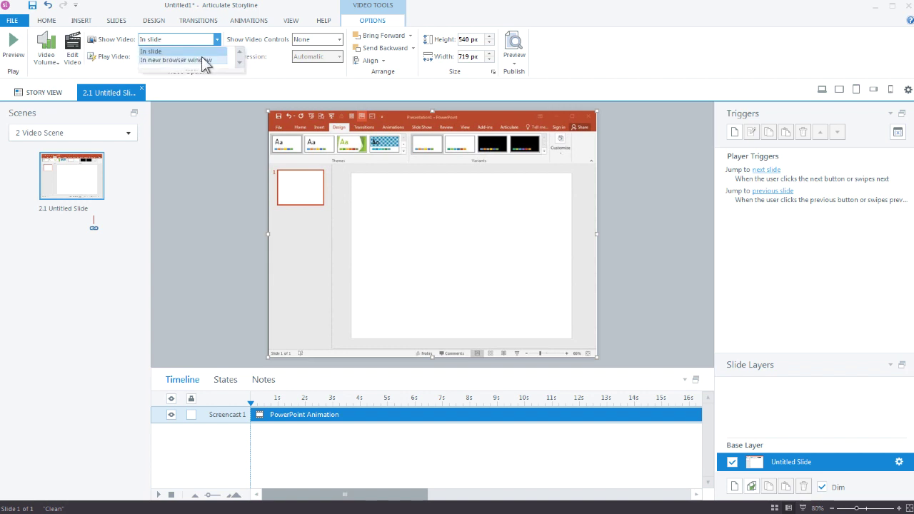
click(119, 40)
click(175, 57)
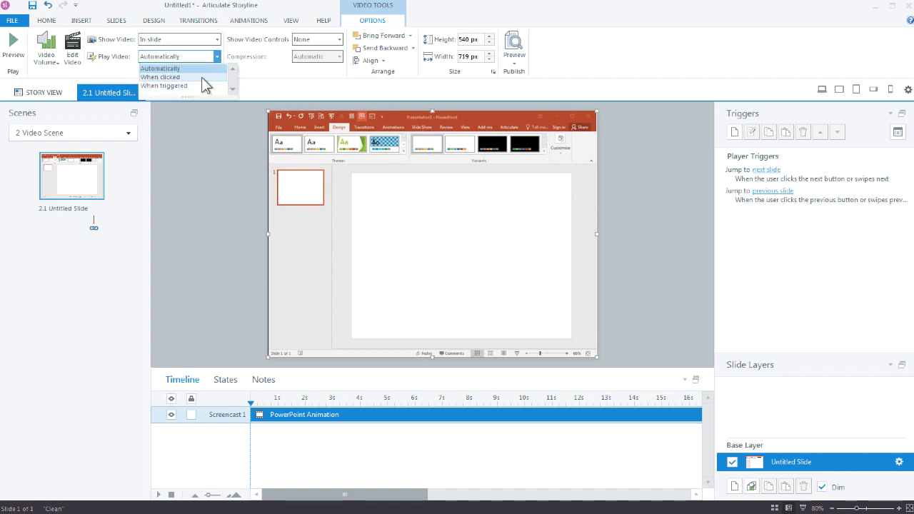
click(268, 84)
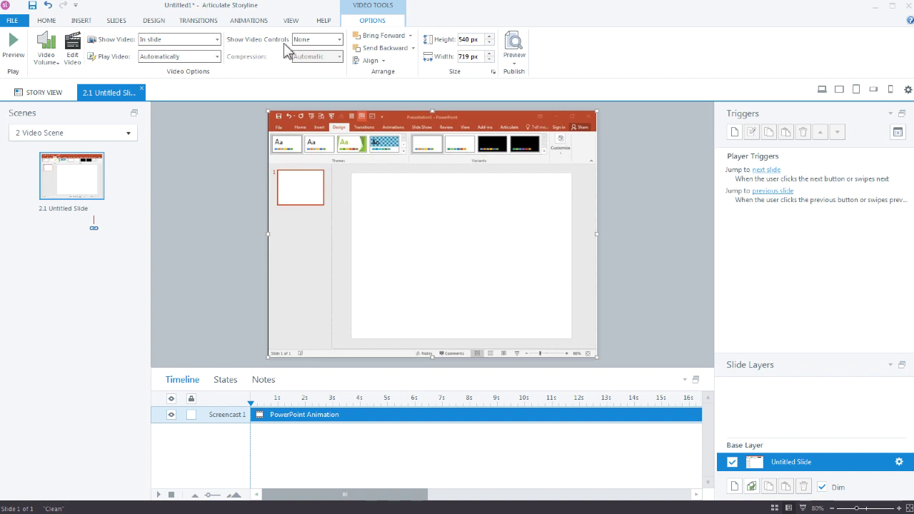
Try showing the video controls below the video, and set them back to None.
click(339, 39)
click(328, 51)
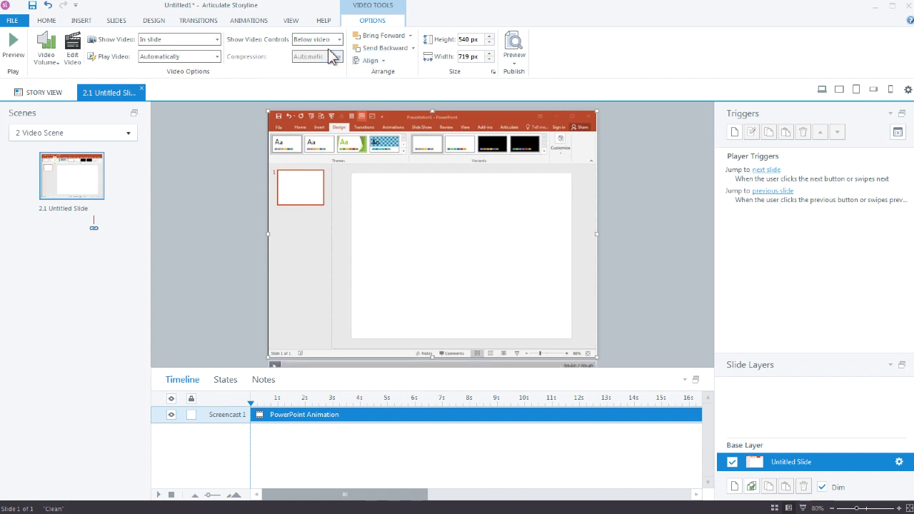
click(339, 39)
click(326, 59)
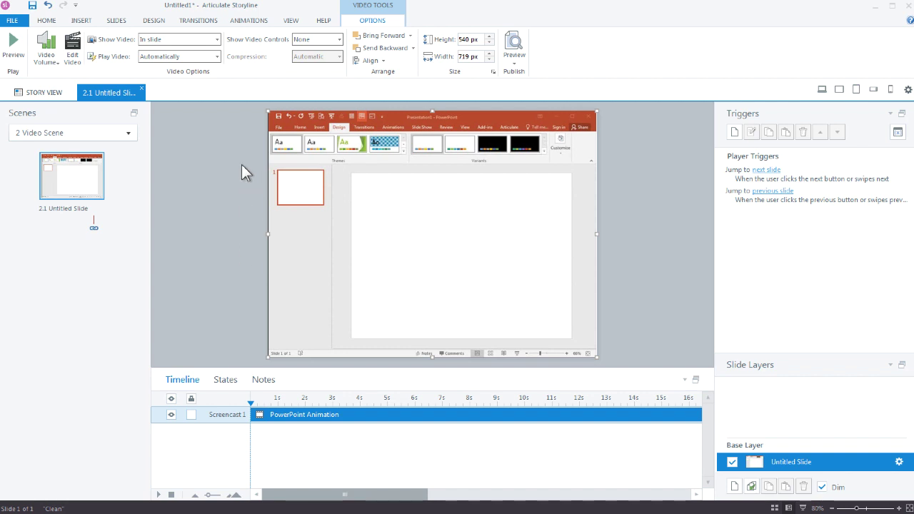
Add a blue button of about 152 × 40 px labelled "Help" near the slide's lower-right corner, and shift it slightly left.
click(81, 20)
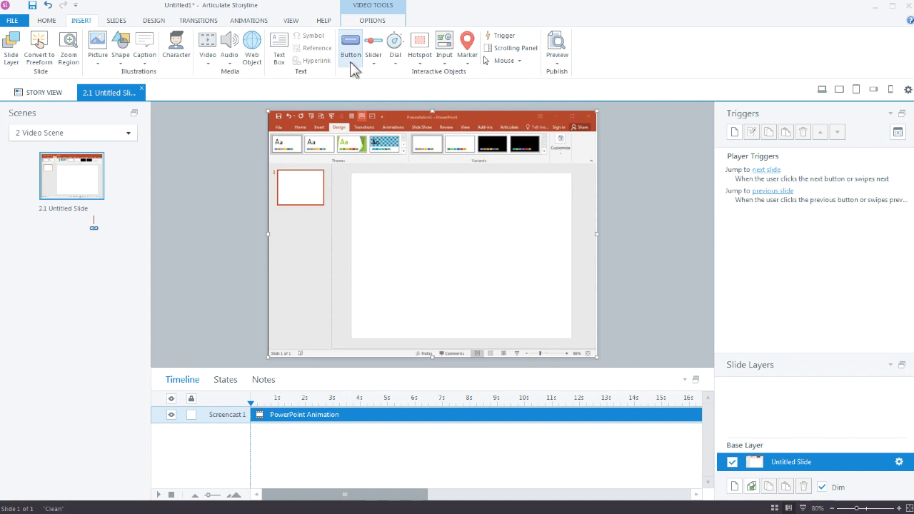
click(350, 61)
click(383, 87)
click(527, 326)
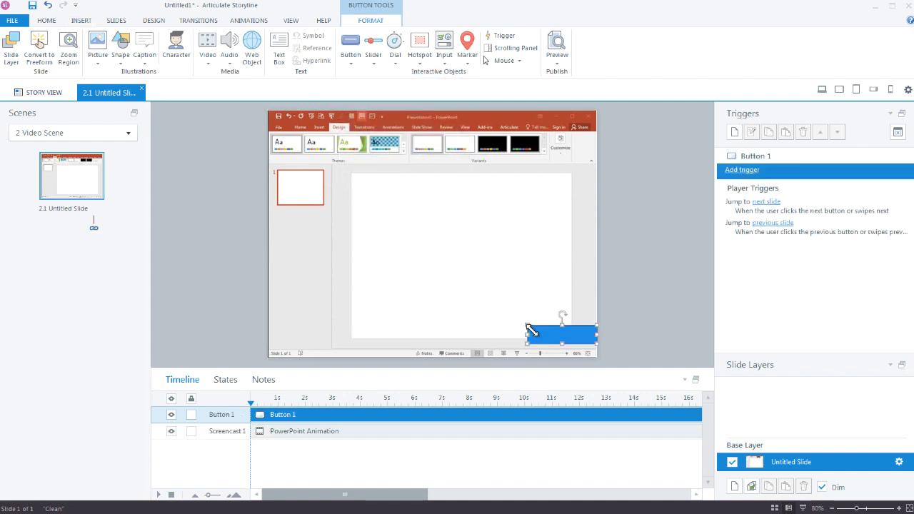
text(Help)
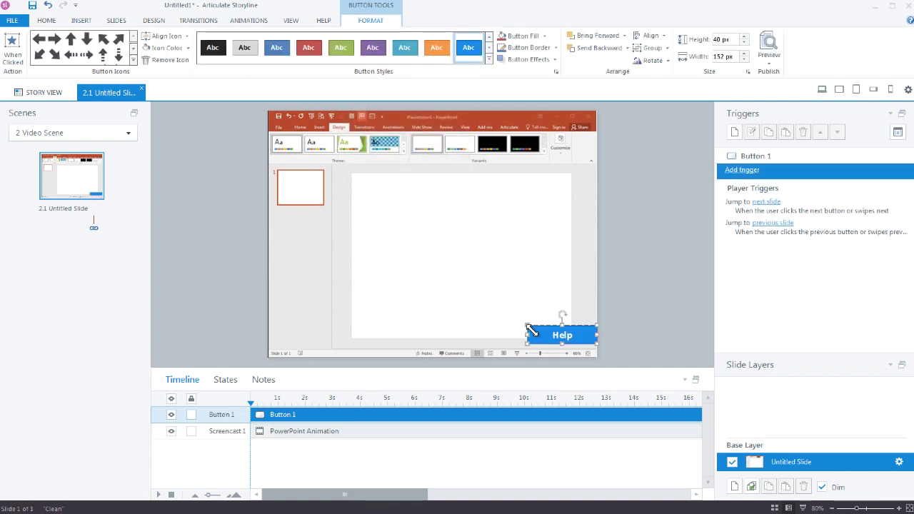
click(638, 308)
click(590, 322)
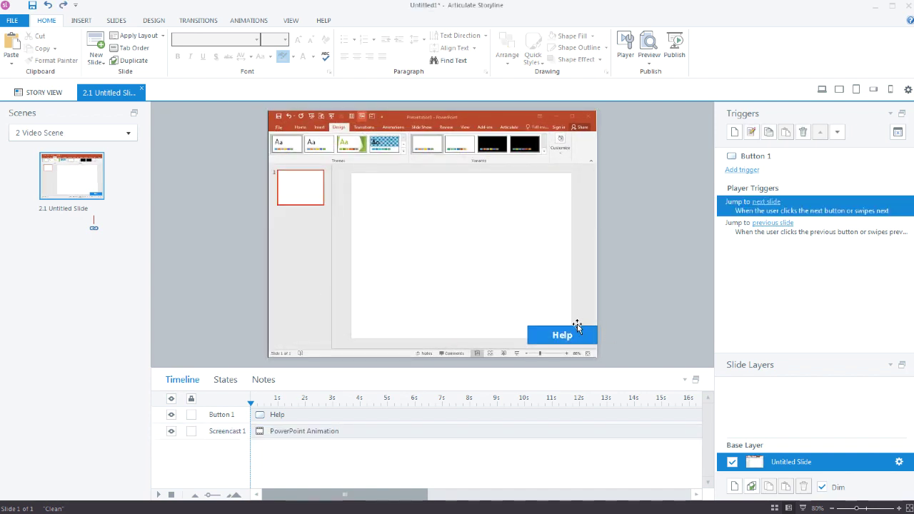
click(578, 327)
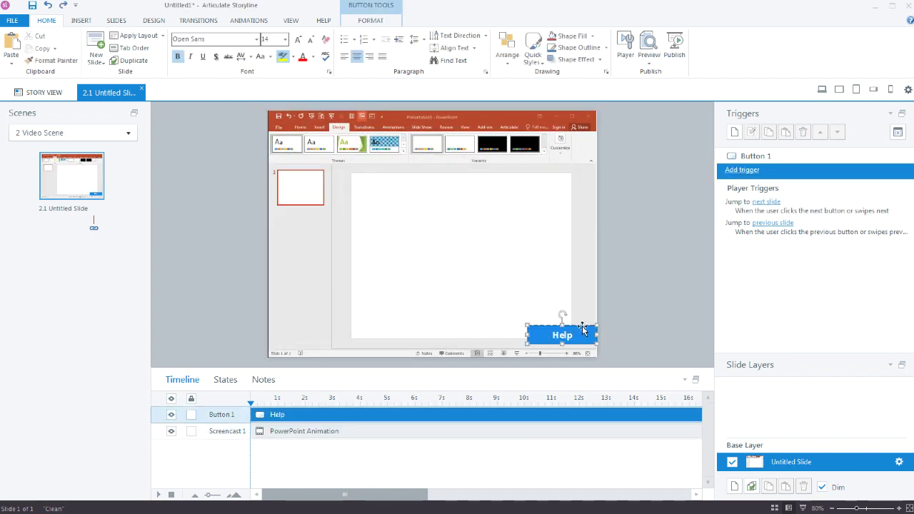
drag(580, 327, 572, 326)
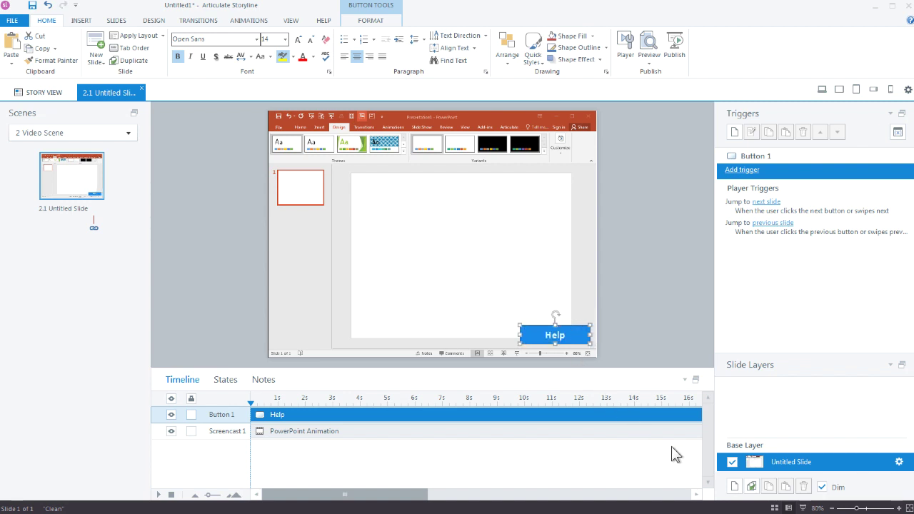
Add a new slide layer and name it "Help".
click(734, 487)
double_click(787, 427)
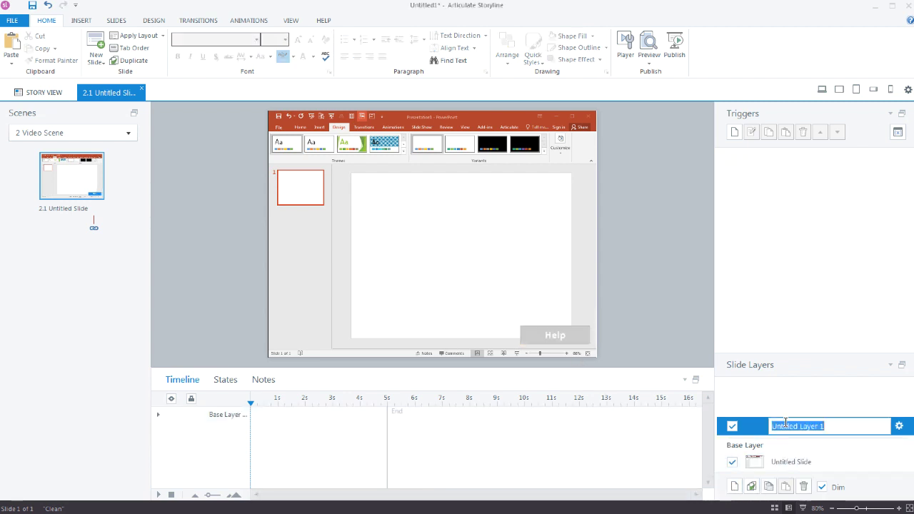
text(Help)
key(Return)
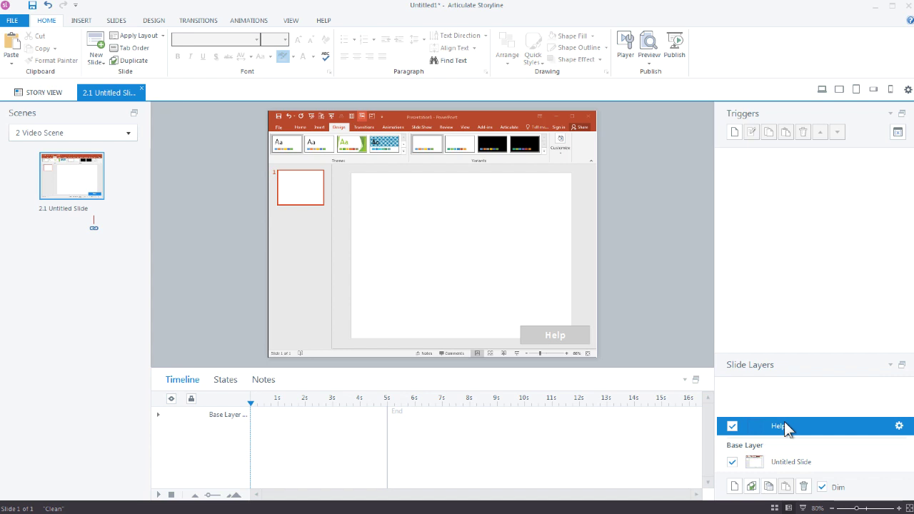
Draw a large rectangle over the slide's right half on the Help layer and fill it with three paragraphs of Lorem ipsum text.
click(82, 21)
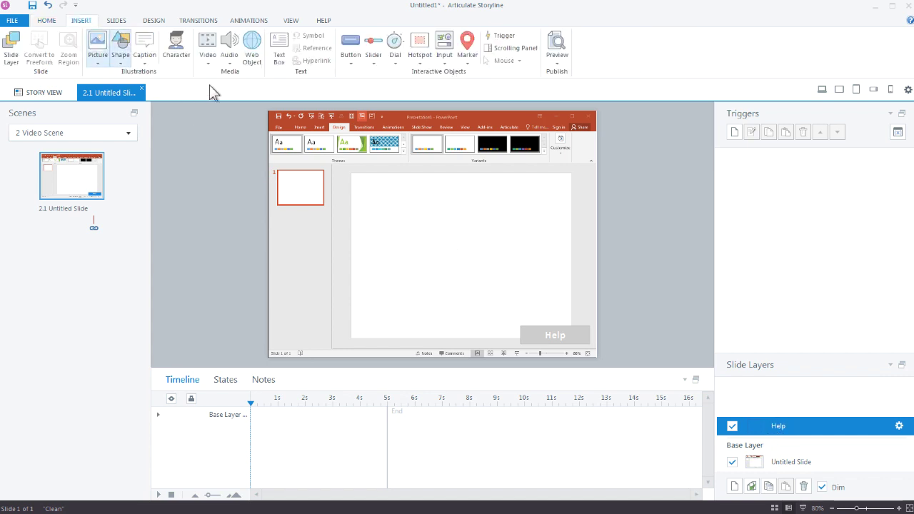
click(120, 57)
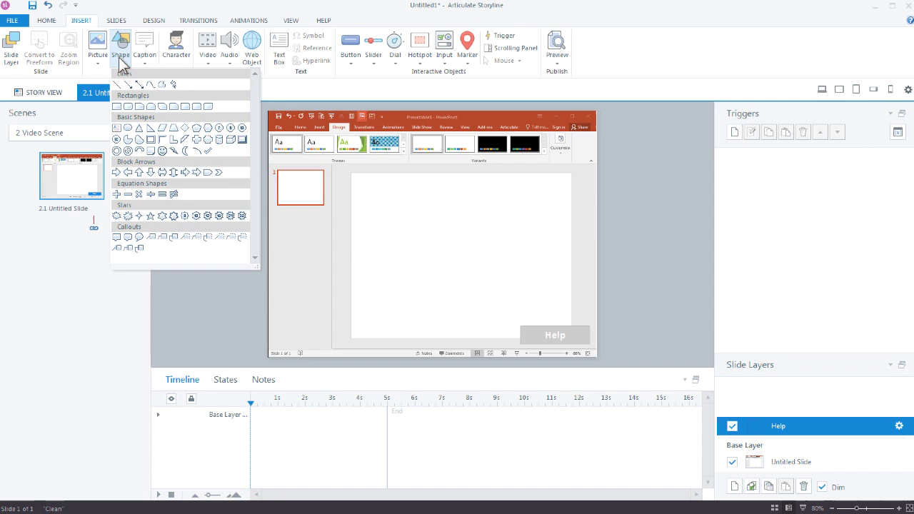
click(117, 106)
drag(437, 183, 586, 292)
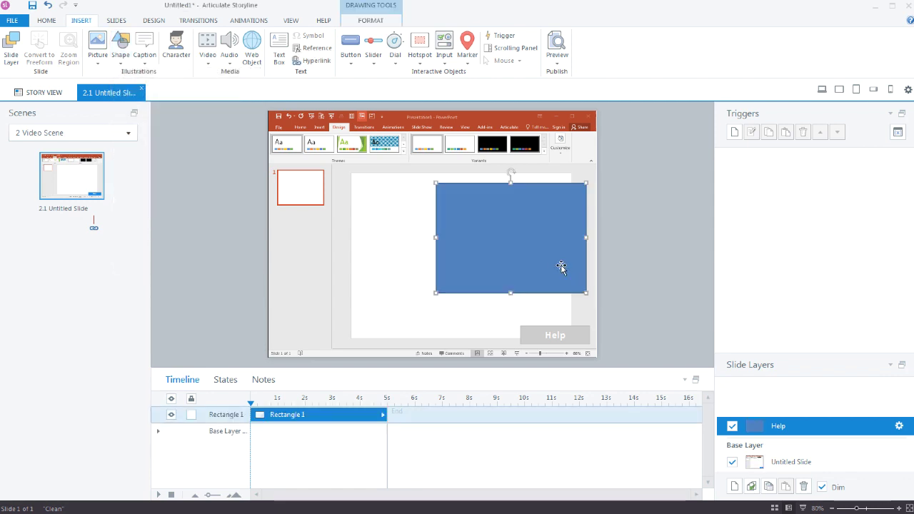
text(Lorem ipsum dolor sit amet, consectetuer adipiscing elit. Maecenas porttitor congue massa. Fusce posuere, magna sed pulvinar ultricies, purus lectus malesuada libero, sit amet commodo magna eros quis urna.  Nunc viverra imperdiet enim. Fusce est. Vivamus a tellus.  Pellentesque habitant morbi tristique senectus et netus et malesuada fames ac turpis egestas. Proin pharetra nonummy pede. Mauris et orci.)
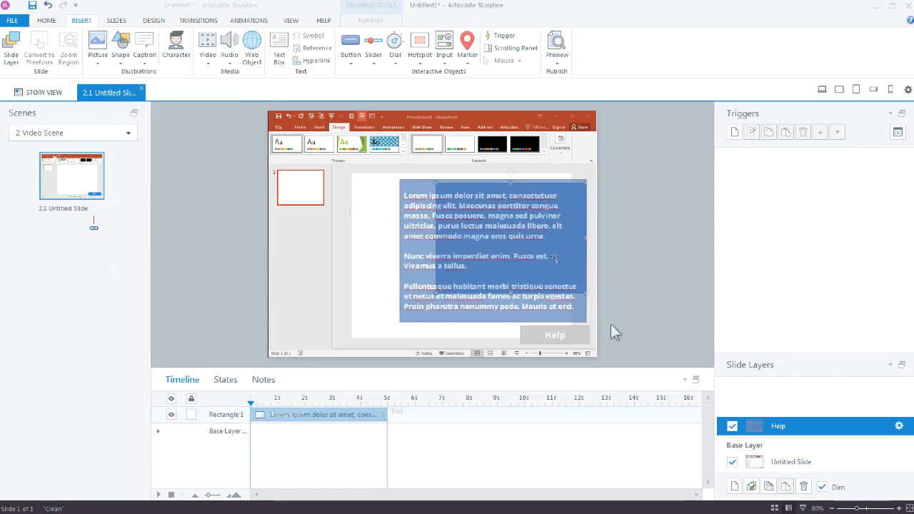
Add a trigger on the base layer that shows the Help layer when the user clicks Button 1.
click(785, 468)
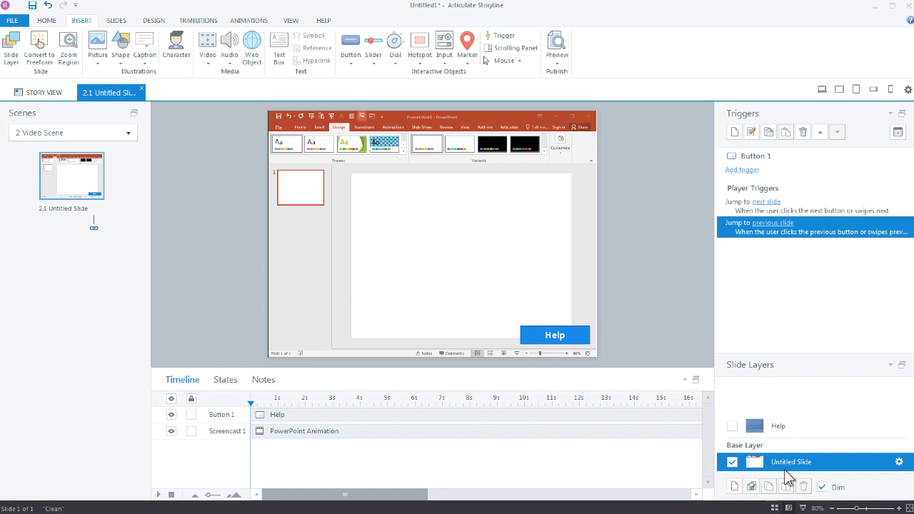
click(734, 132)
drag(514, 187, 676, 71)
click(632, 88)
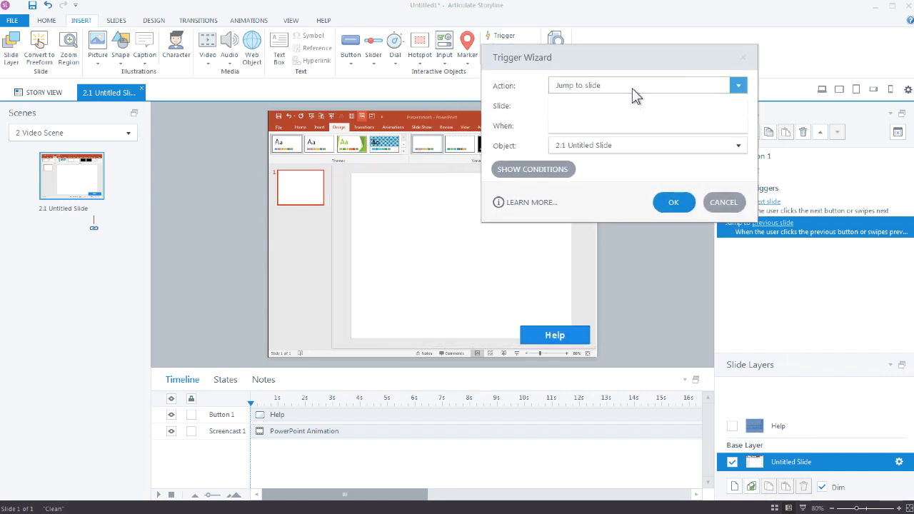
click(614, 130)
click(597, 107)
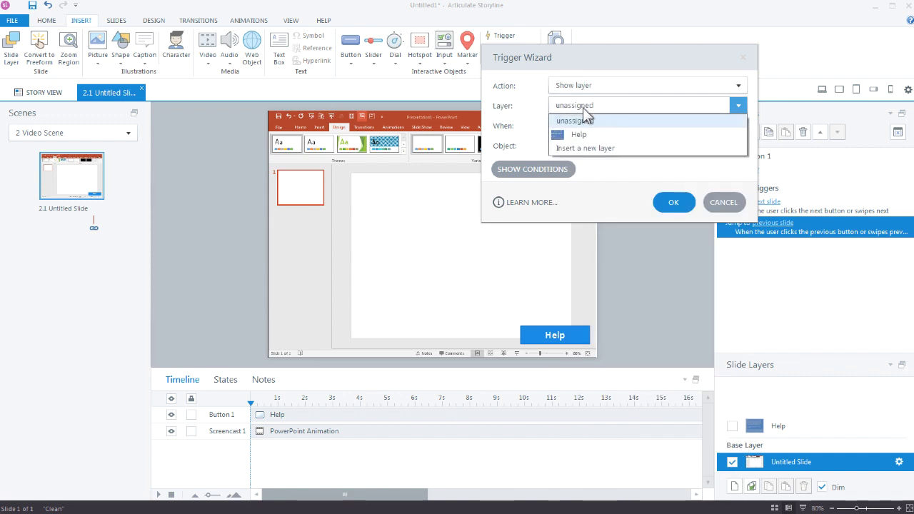
click(571, 132)
click(571, 133)
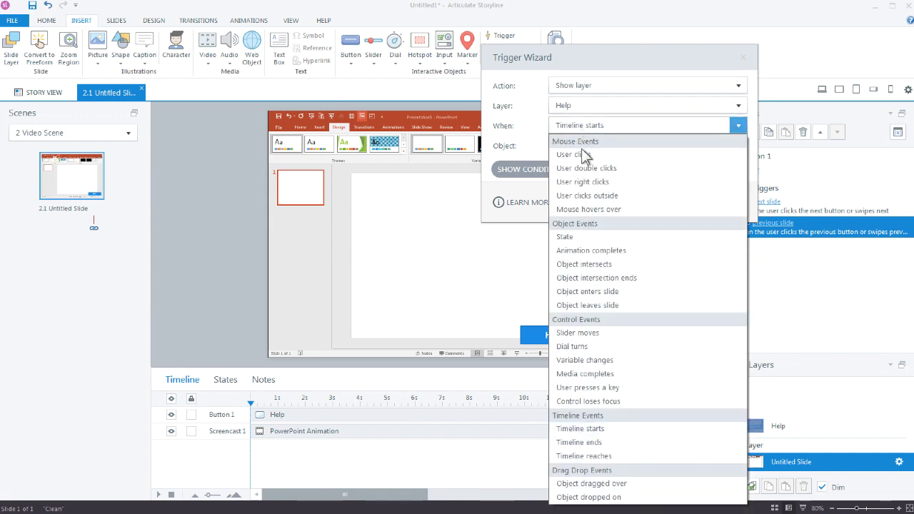
click(585, 151)
click(583, 147)
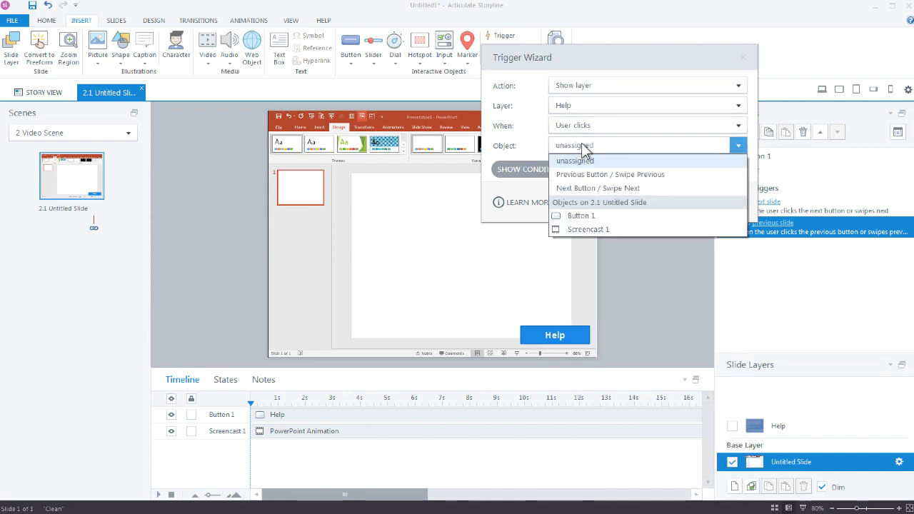
click(599, 218)
click(678, 201)
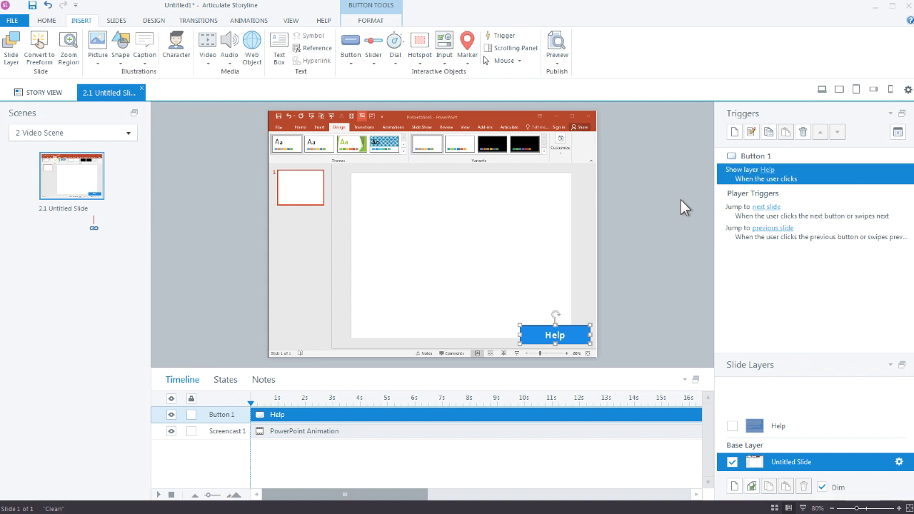
Add a red button labelled "Hide Layer" at the upper-right corner of the text rectangle on the Help layer.
click(769, 422)
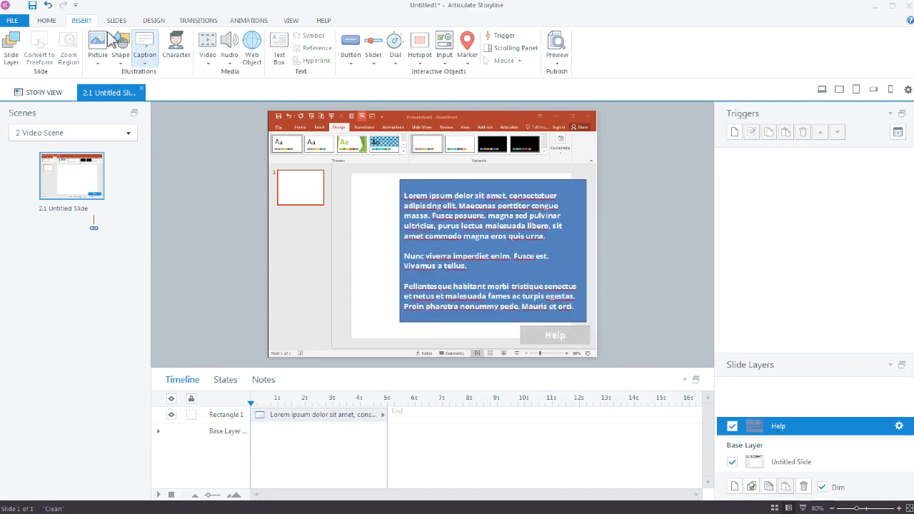
click(348, 63)
click(364, 86)
click(530, 171)
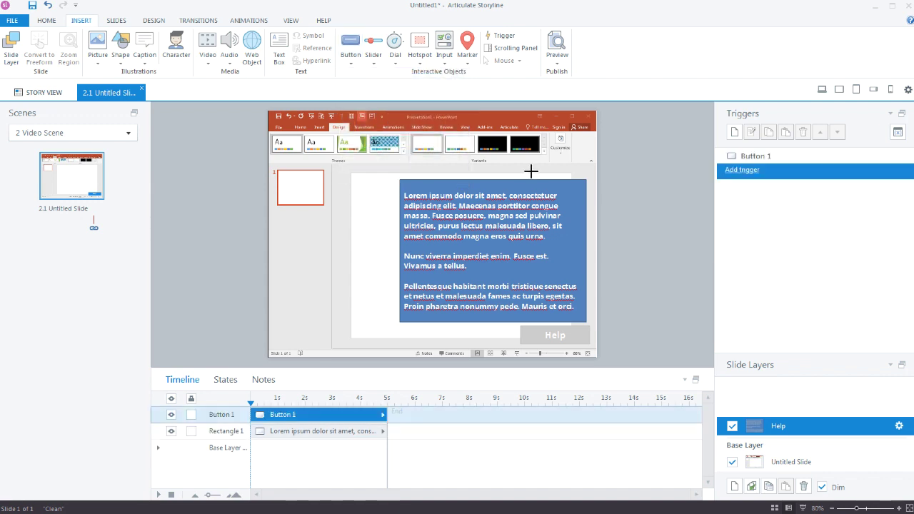
drag(559, 179, 541, 187)
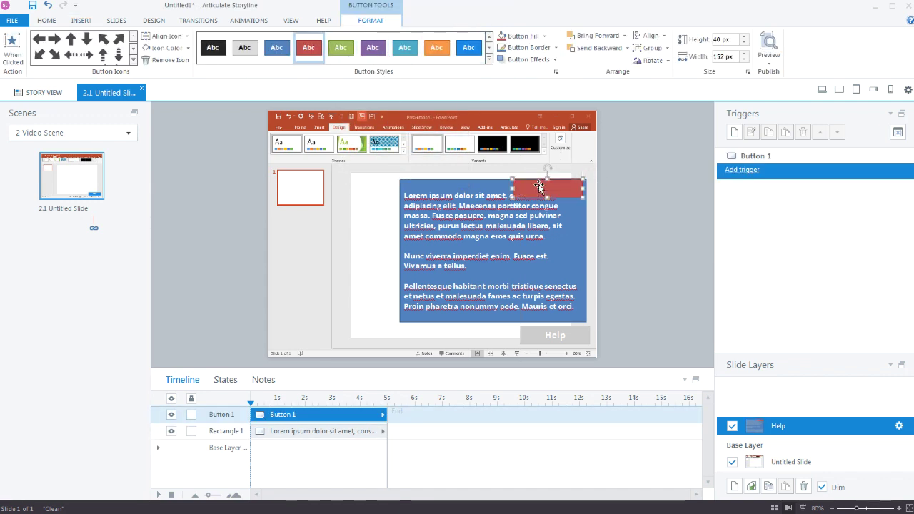
text(Hide Layer)
Add a trigger to the Hide Layer button that hides This Layer when the user clicks Button 1.
click(732, 169)
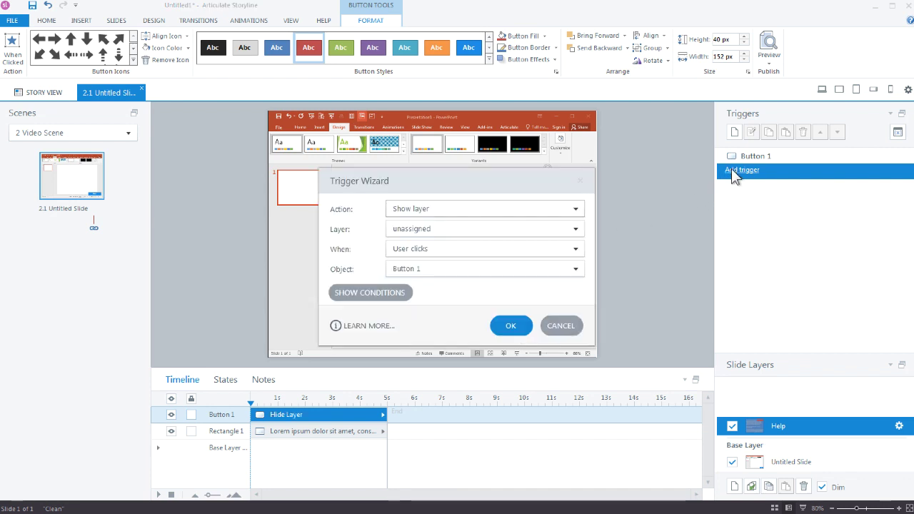
click(521, 214)
click(443, 151)
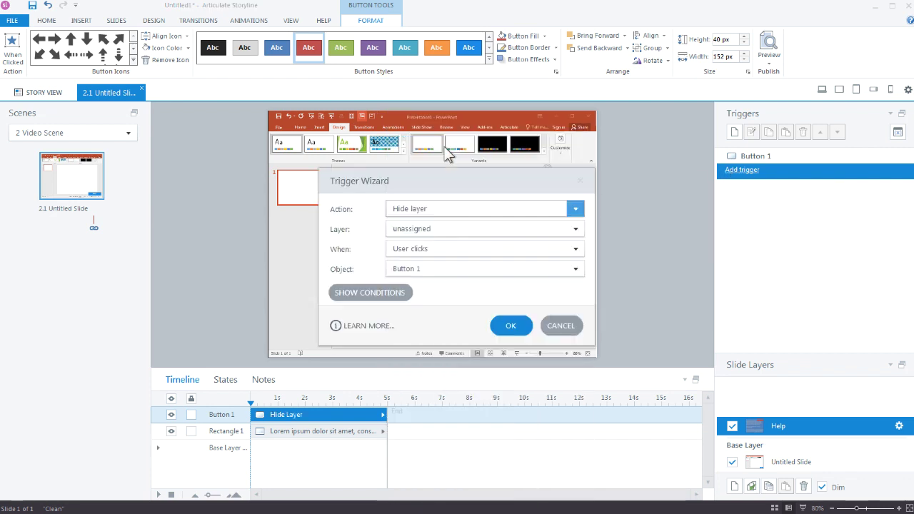
drag(376, 177, 552, 120)
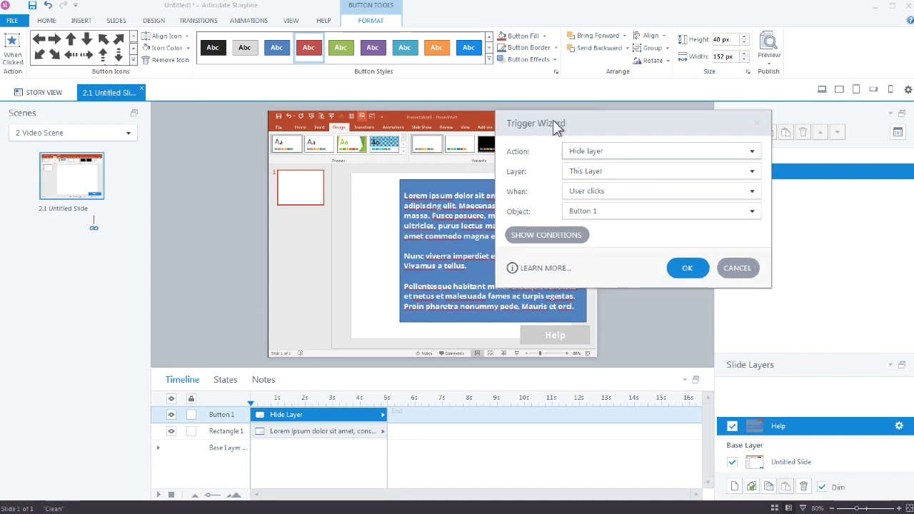
drag(552, 120, 549, 119)
click(681, 272)
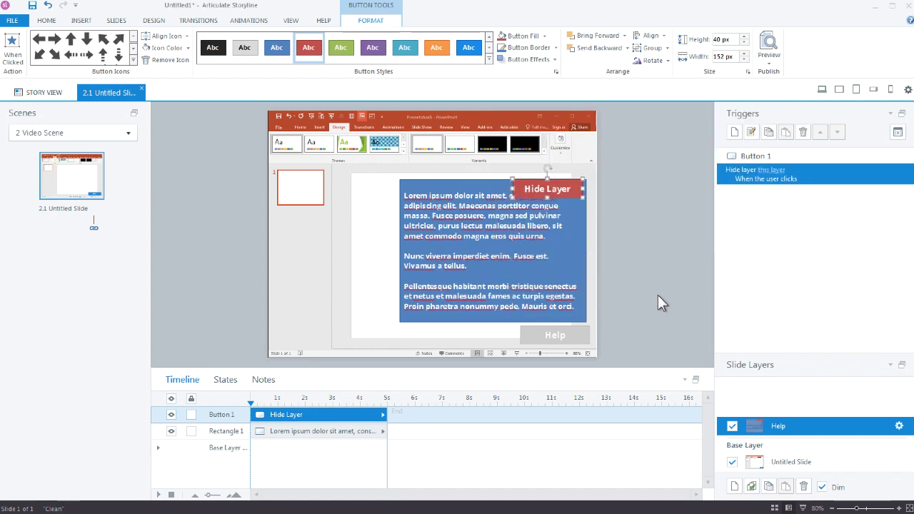
Preview the slide from the base layer, show and hide the help text twice while the video plays, and close the preview.
click(789, 461)
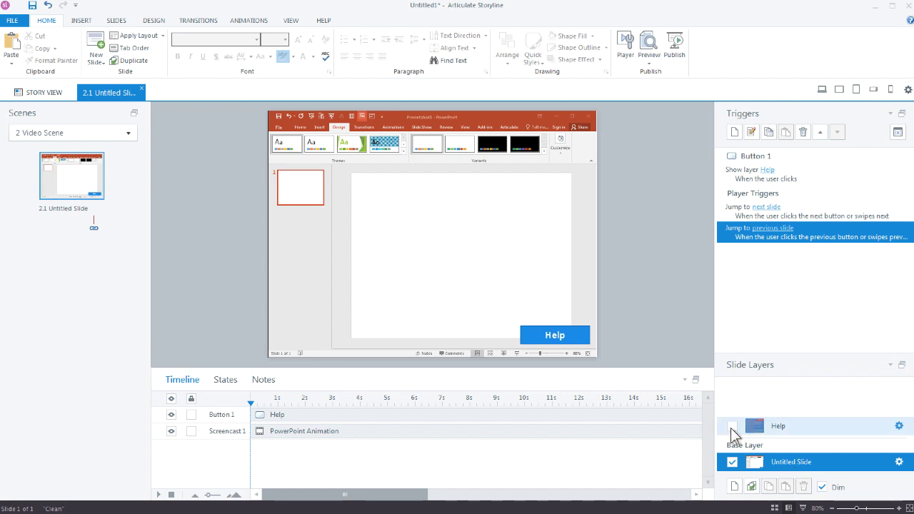
click(649, 56)
click(651, 74)
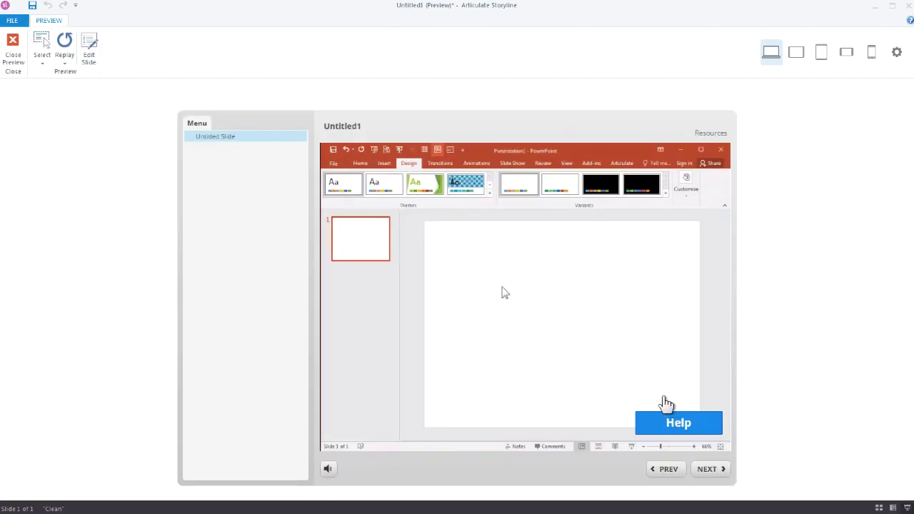
click(679, 432)
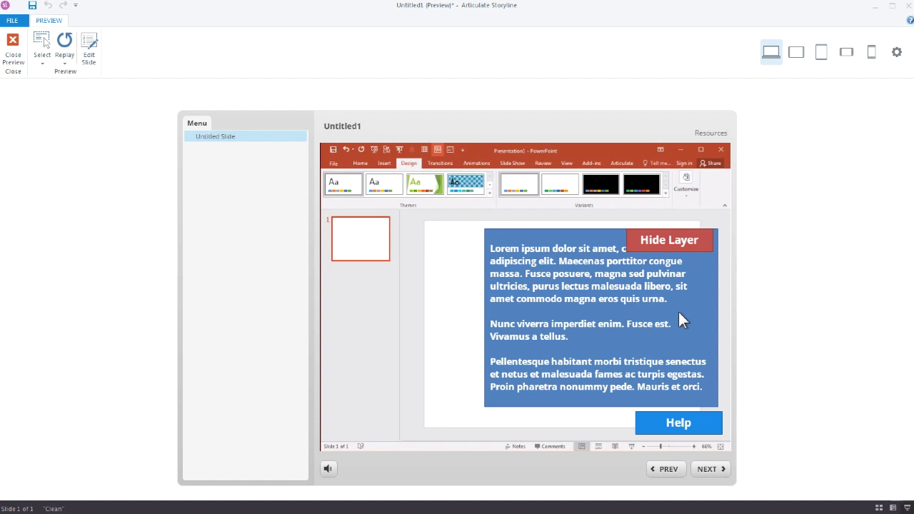
click(669, 251)
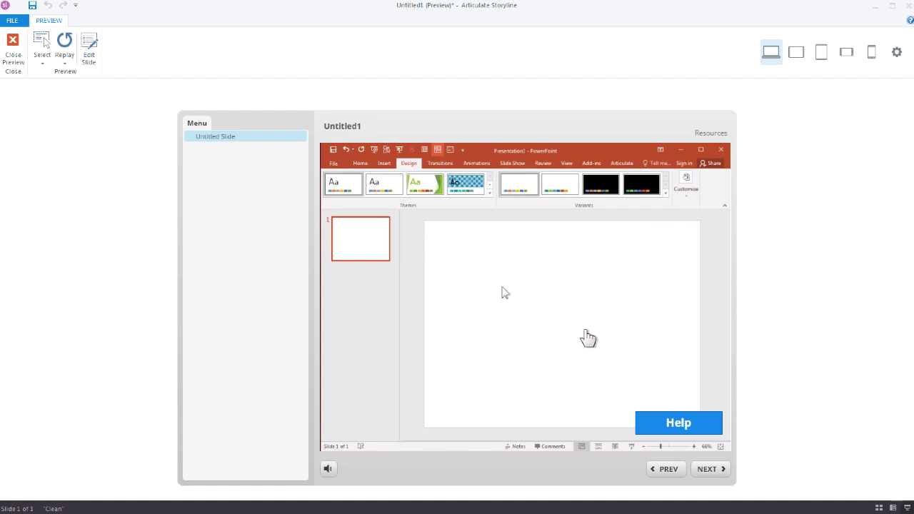
click(689, 429)
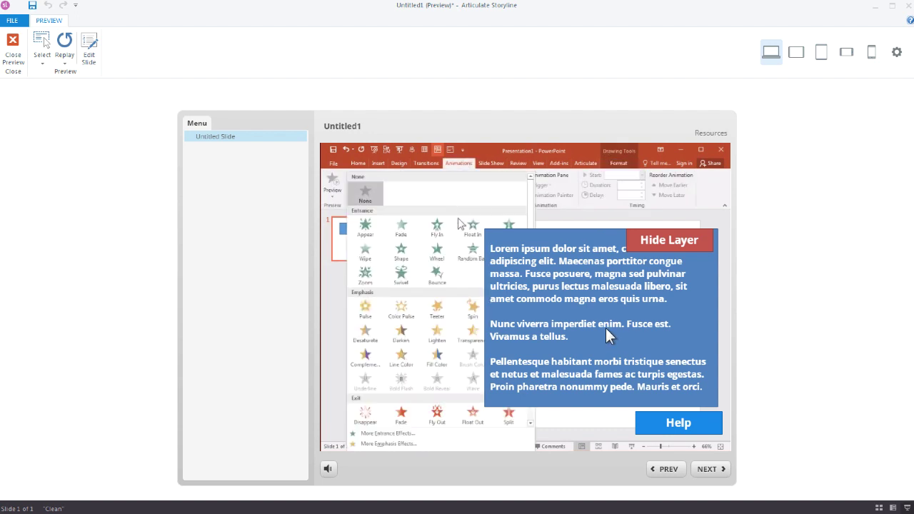
click(669, 242)
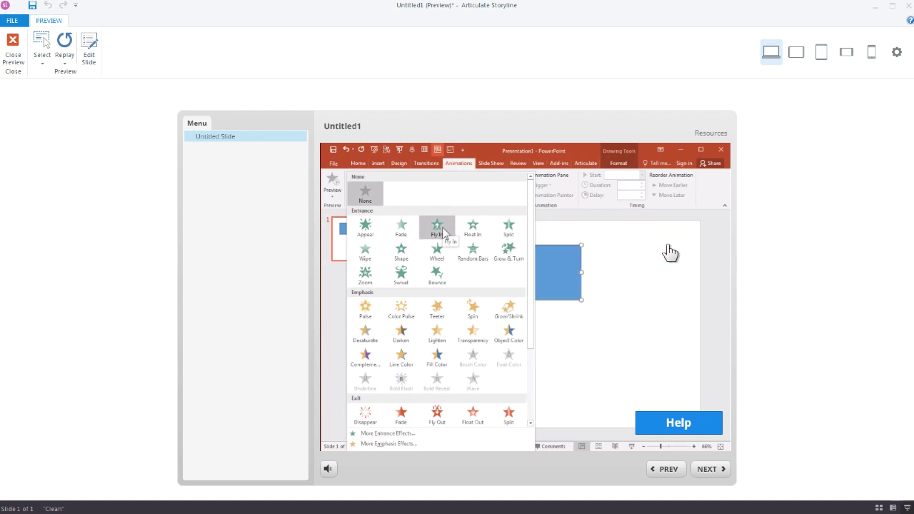
click(23, 66)
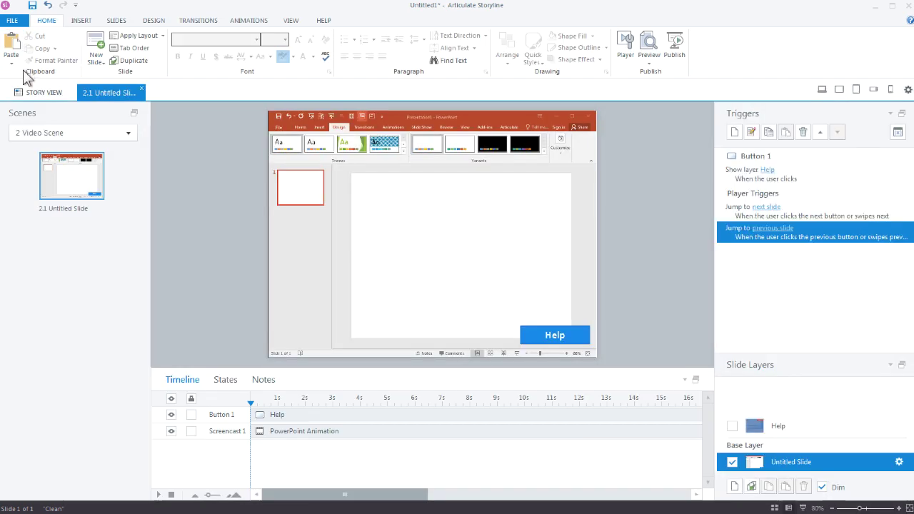
Set the Help layer's properties to pause the timeline of the base layer.
click(803, 429)
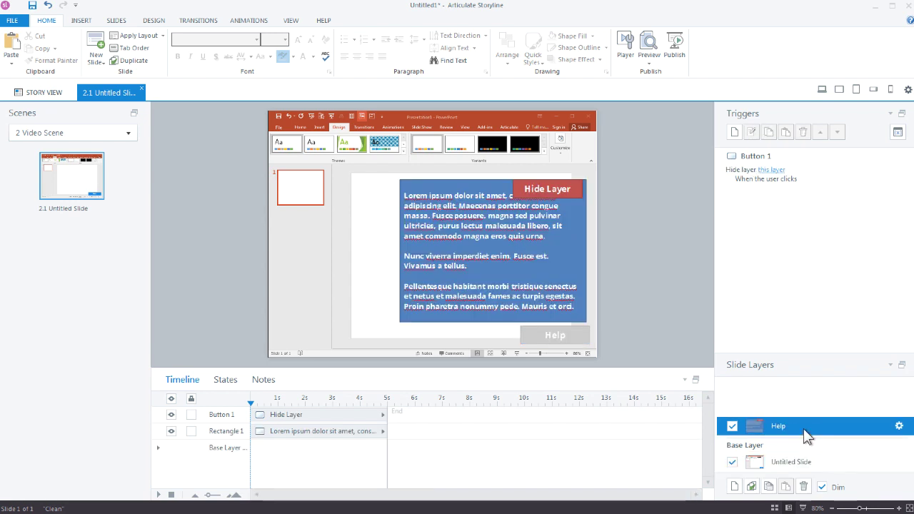
click(899, 427)
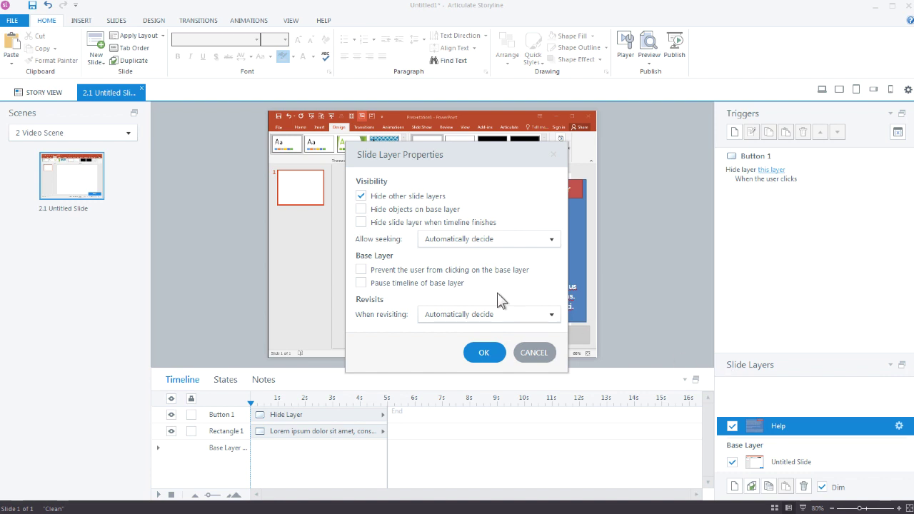
click(360, 283)
click(482, 353)
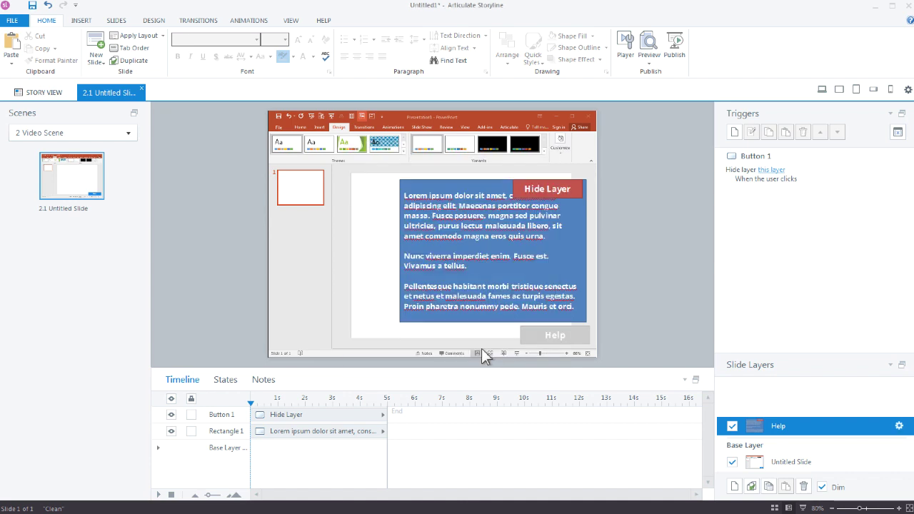
Preview the slide again to test whether opening Help pauses the video and hiding it resumes playback, then return to the base layer.
click(650, 59)
click(663, 76)
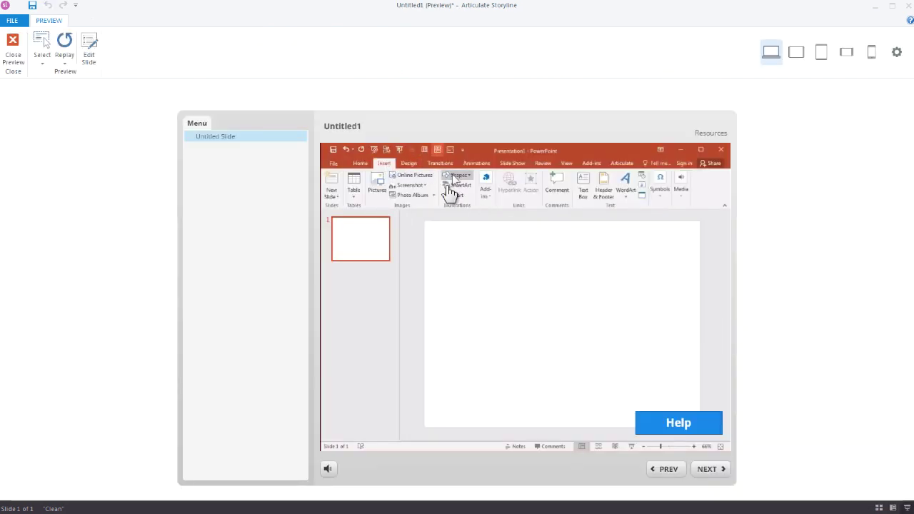
click(679, 426)
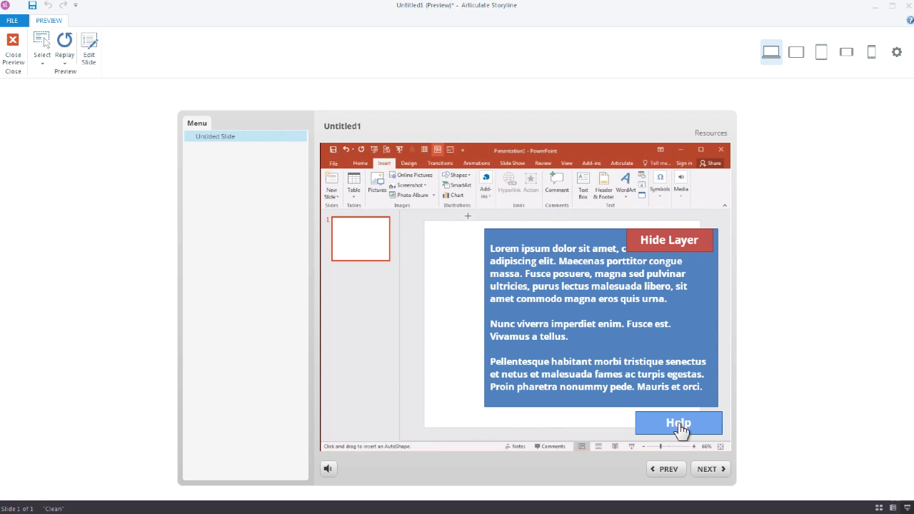
click(670, 243)
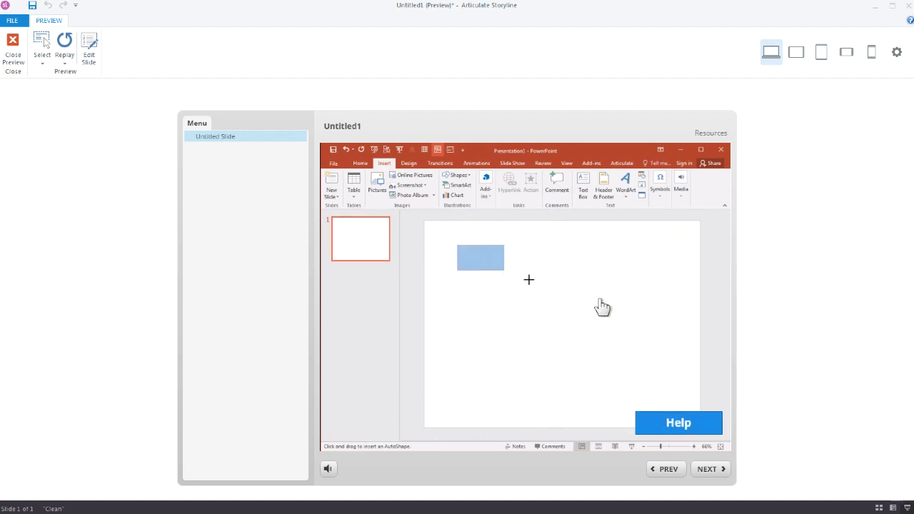
click(679, 423)
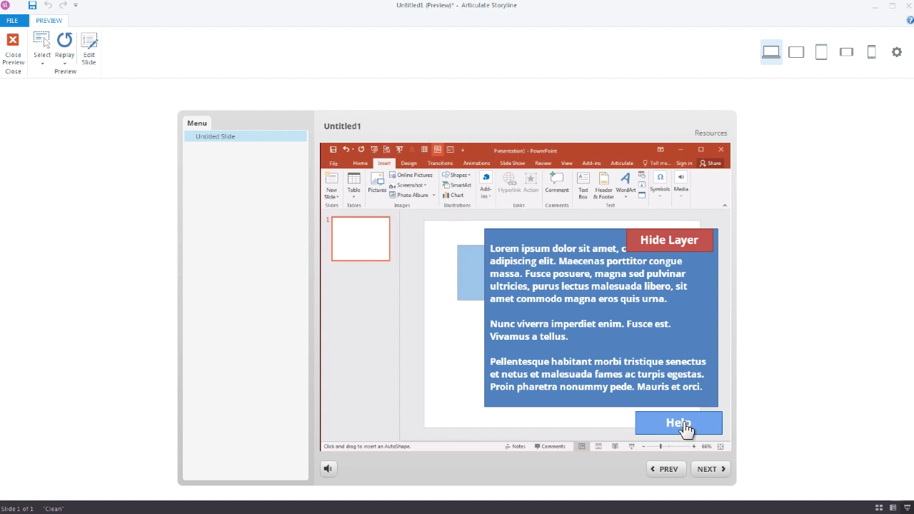
click(673, 240)
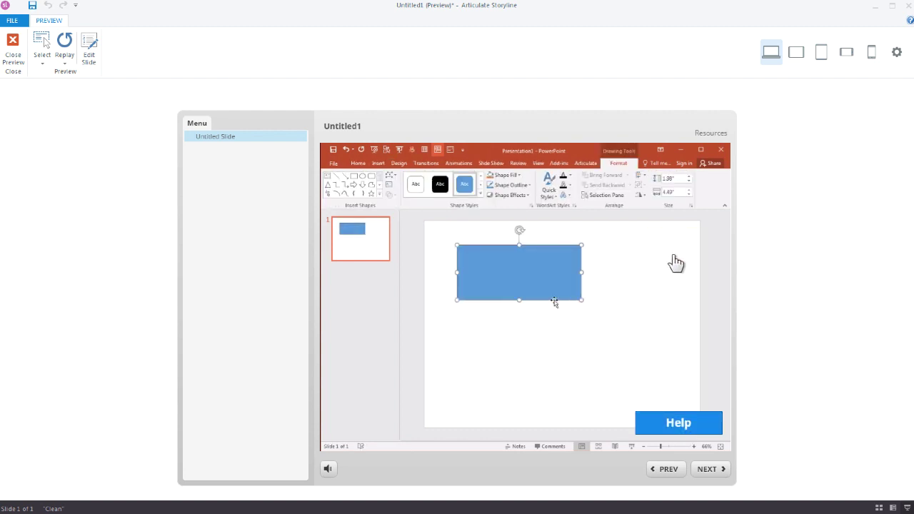
click(671, 427)
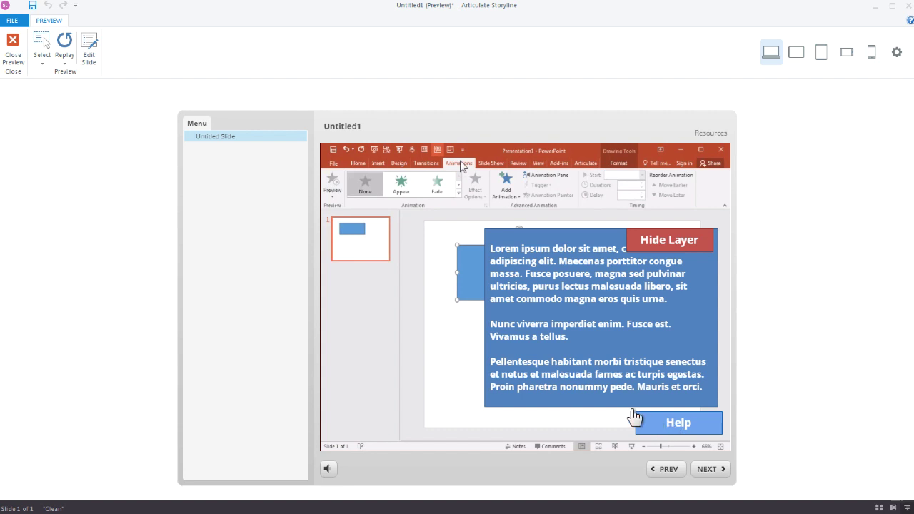
click(13, 53)
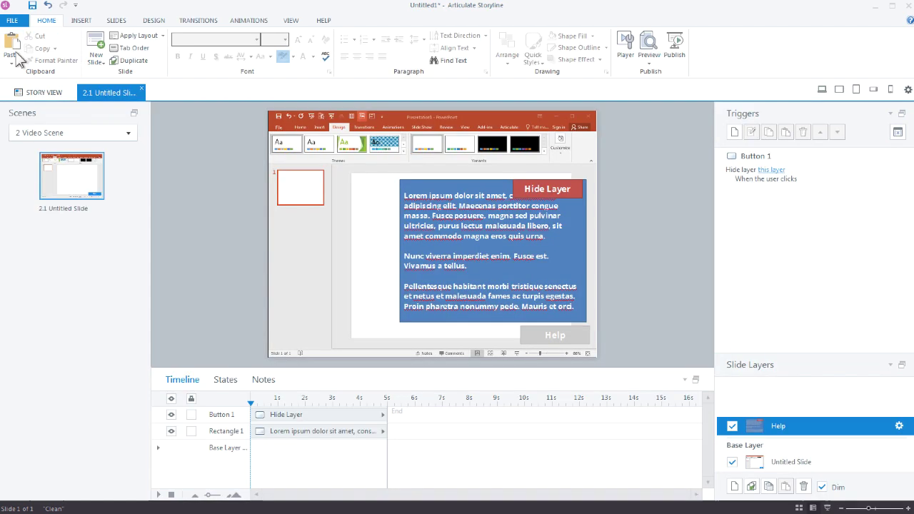
click(757, 461)
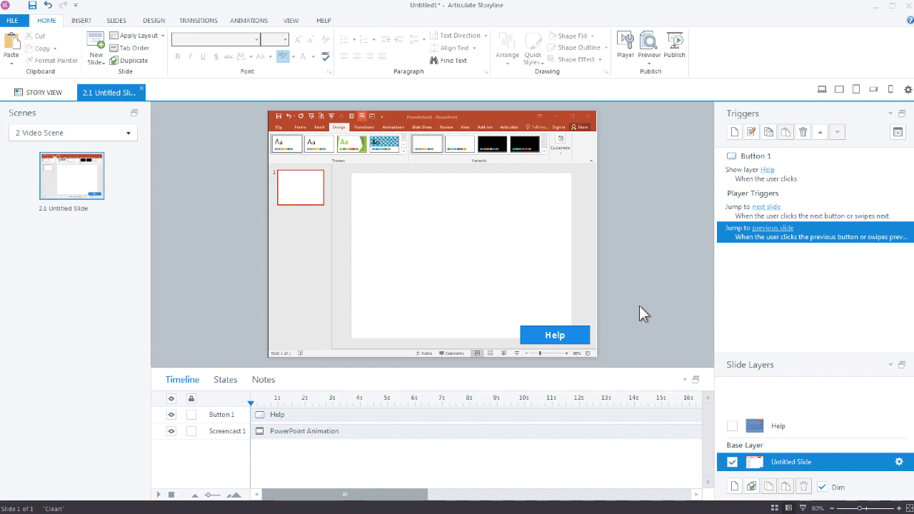